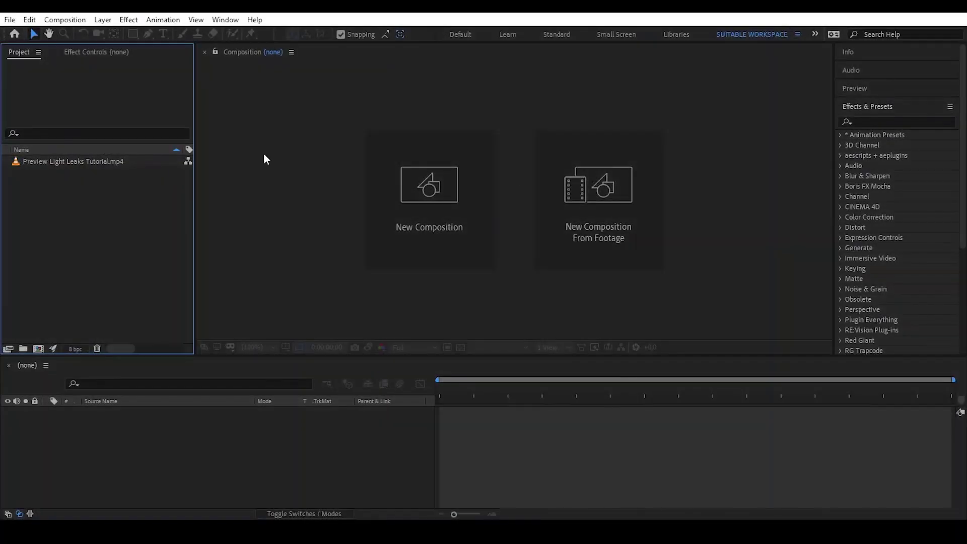
Step: Create a 1920×1080 HDTV 1080 29.97 composition named Final_Comp
{"action": "left_click", "coordinate": [373, 201]}
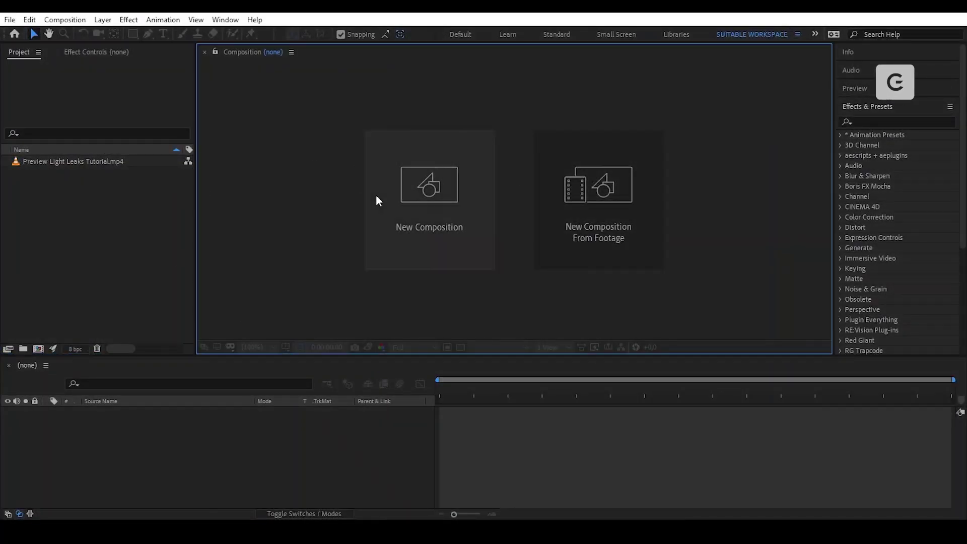
{"action": "left_click", "coordinate": [404, 196]}
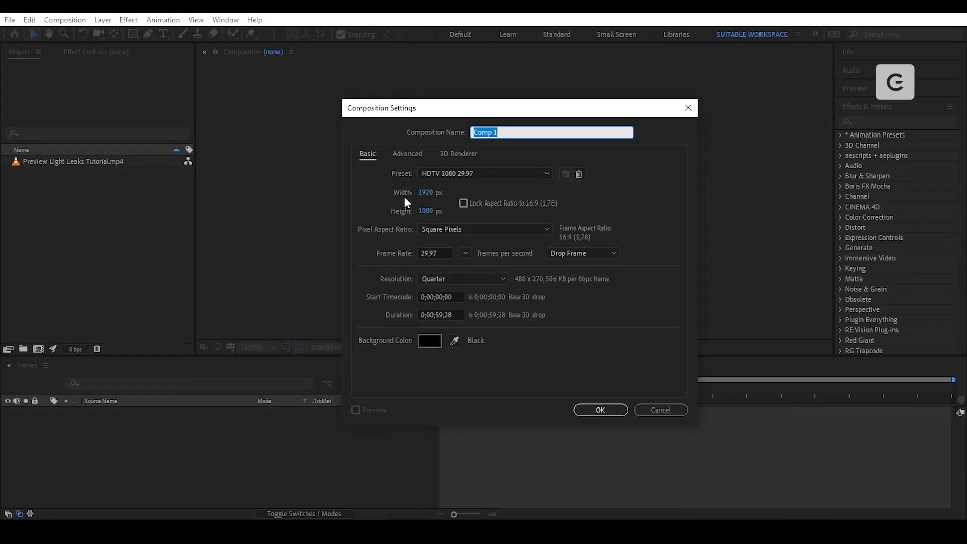
{"action": "left_click", "coordinate": [528, 173]}
{"action": "left_click", "coordinate": [470, 400]}
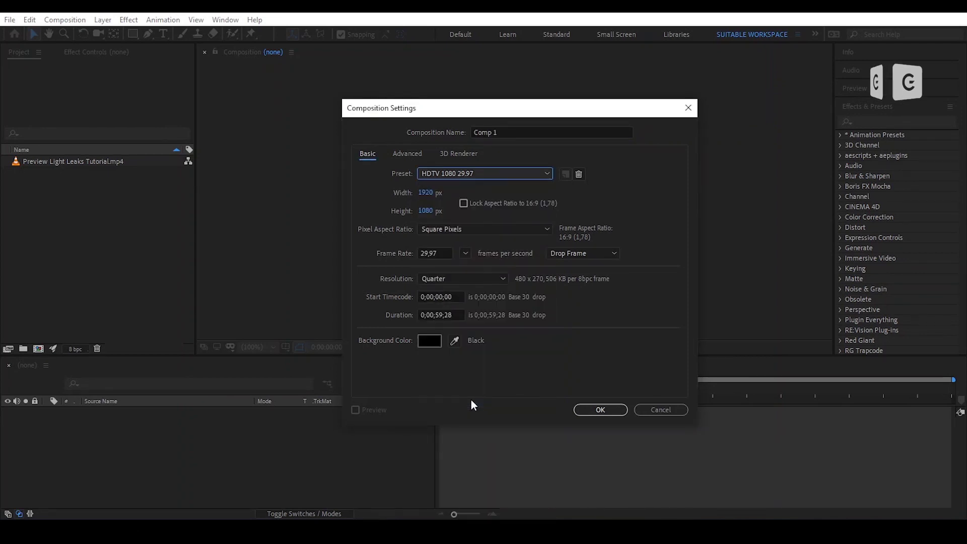
{"action": "left_click", "coordinate": [520, 134]}
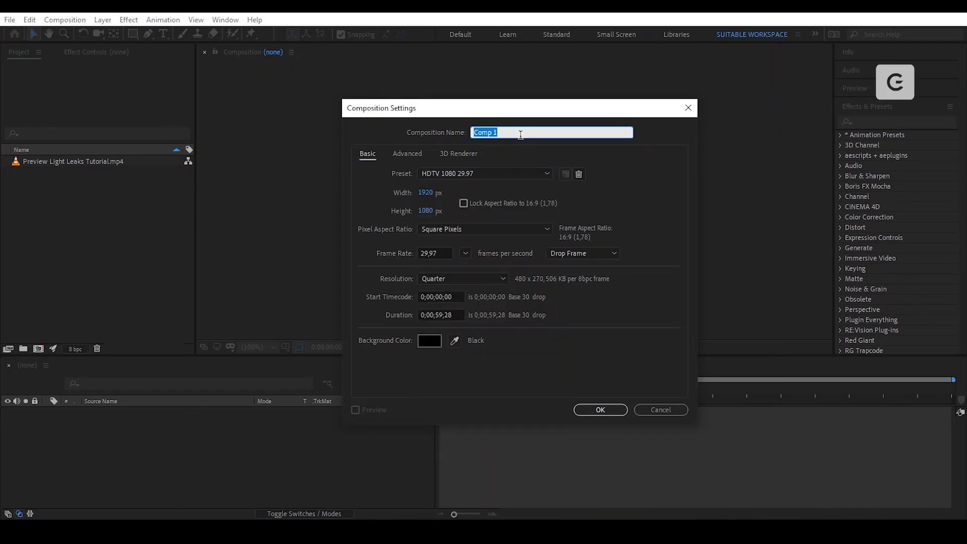
{"action": "type", "text": "Final_"}
{"action": "left_click", "coordinate": [592, 410]}
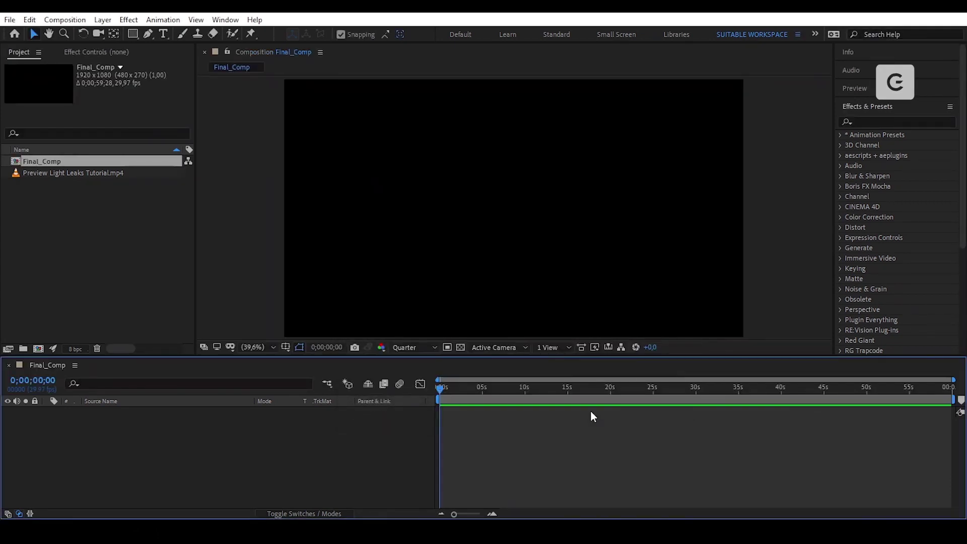
Step: Create a second 1920×1080 composition named Light_Leaks
{"action": "left_click", "coordinate": [67, 267]}
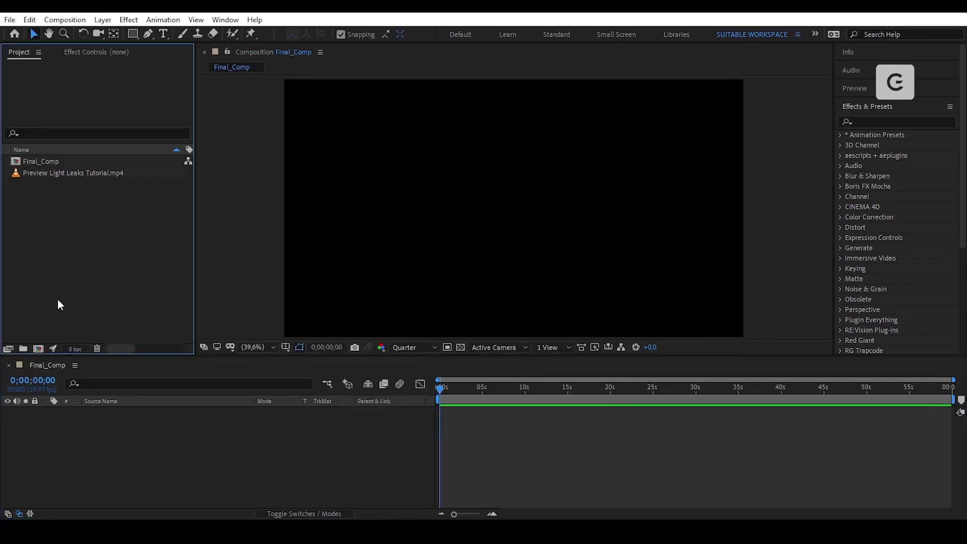
{"action": "left_click", "coordinate": [38, 348]}
{"action": "type", "text": "Light_Leaks"}
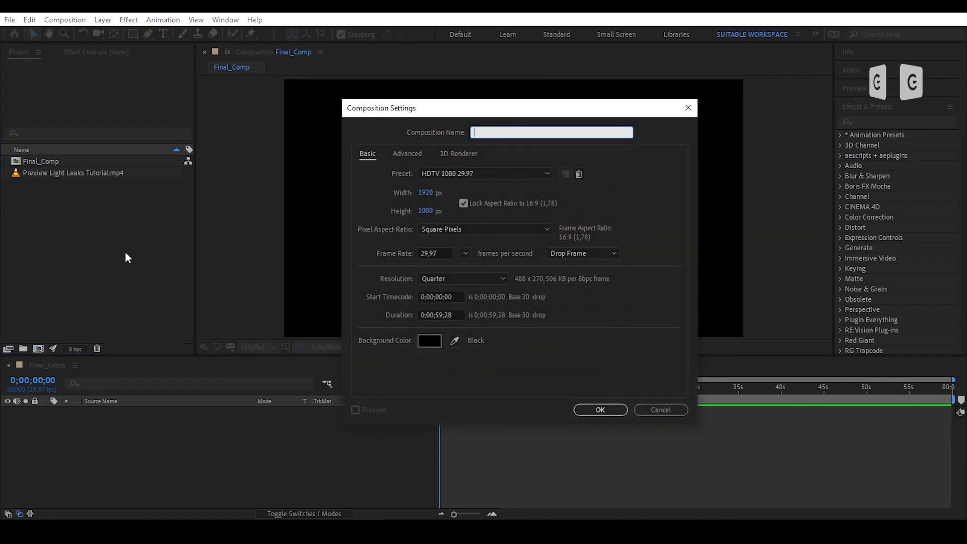
{"action": "left_click", "coordinate": [616, 410]}
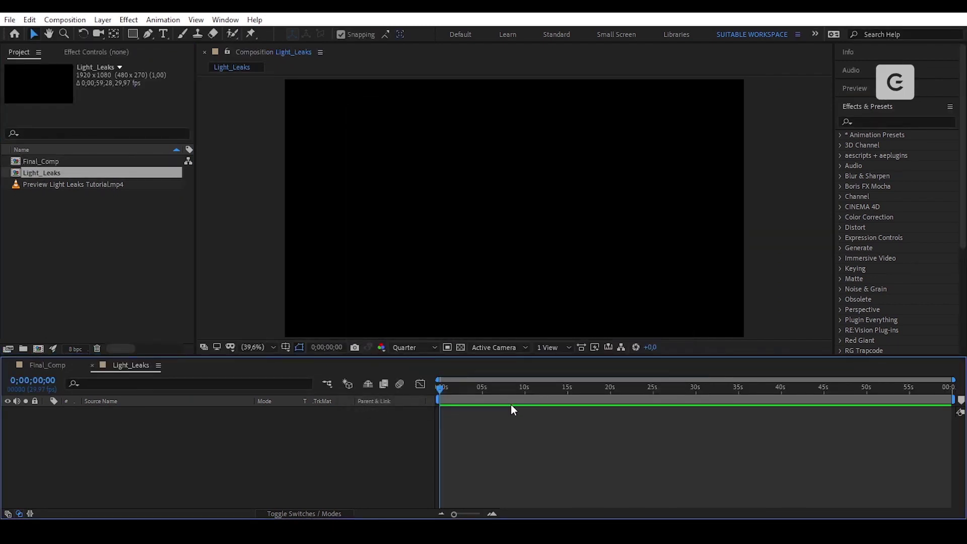
Step: Add the promo mp4 to Final_Comp and pre-compose it as VIDEO, moving all attributes
{"action": "left_click", "coordinate": [52, 367]}
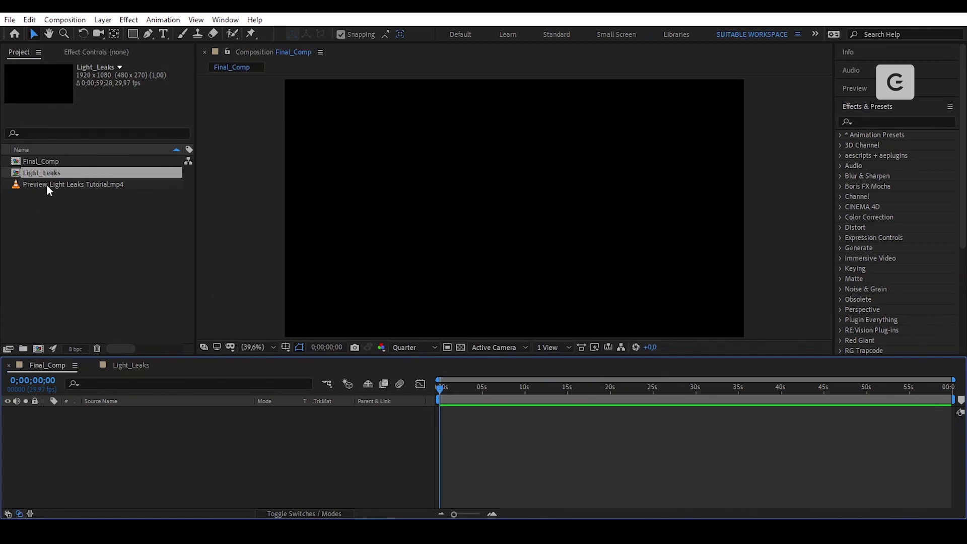
{"action": "left_click_drag", "start_coordinate": [46, 185], "coordinate": [142, 437]}
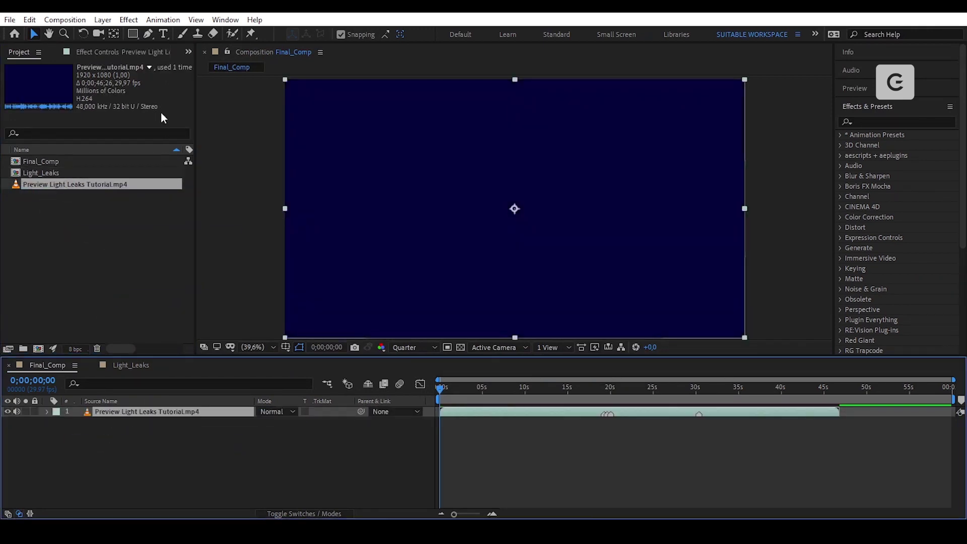
{"action": "left_click", "coordinate": [104, 20]}
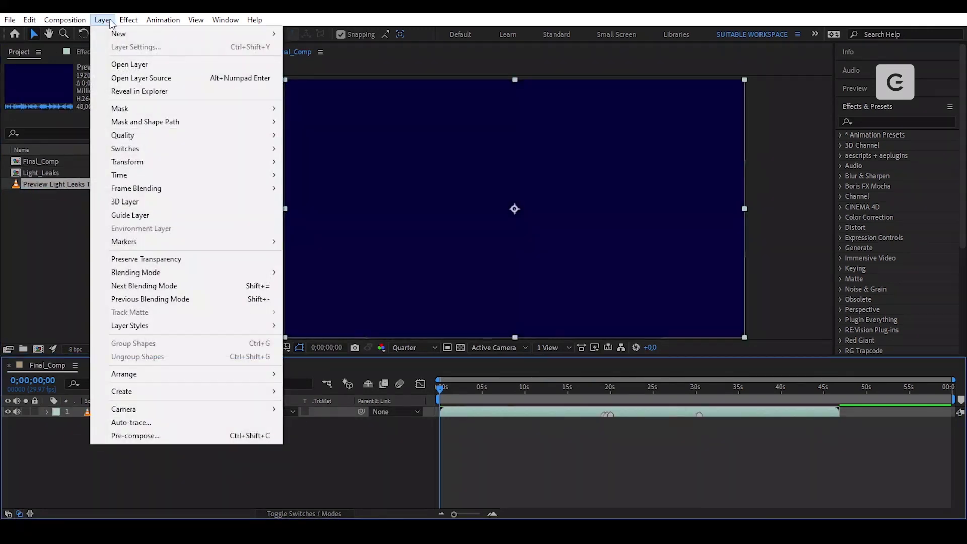
{"action": "left_click", "coordinate": [196, 433]}
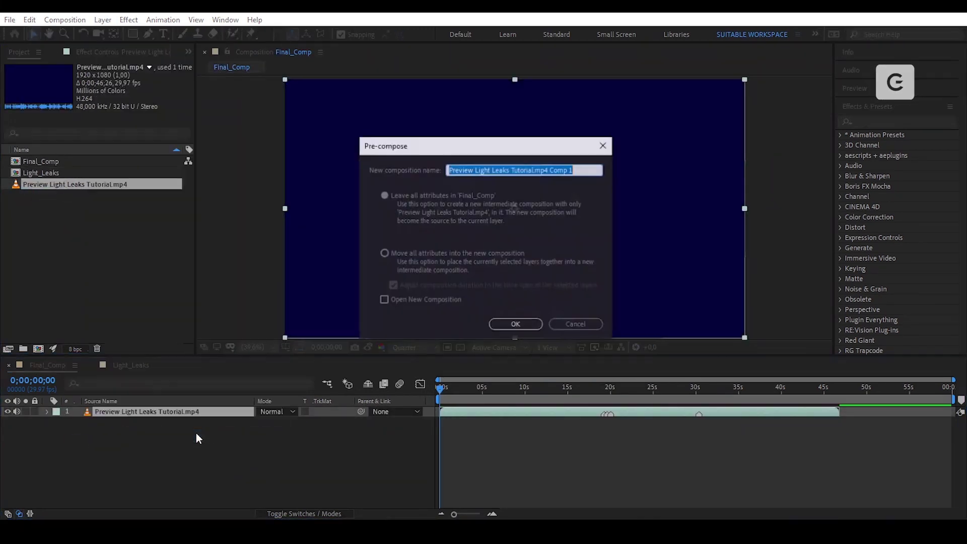
{"action": "left_click", "coordinate": [469, 253]}
{"action": "left_click", "coordinate": [580, 170]}
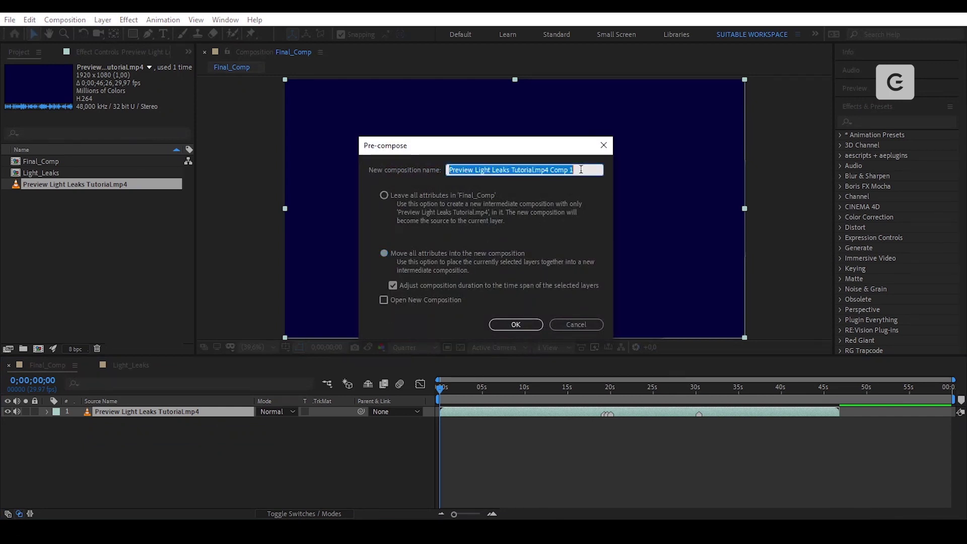
{"action": "key", "text": "BackSpace"}
{"action": "type", "text": "VIDEO"}
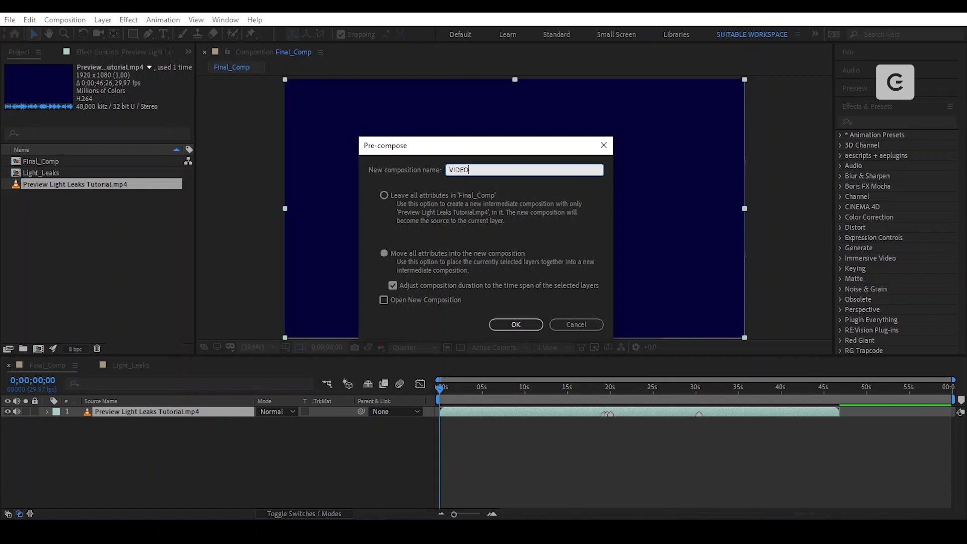
{"action": "key", "text": "Return"}
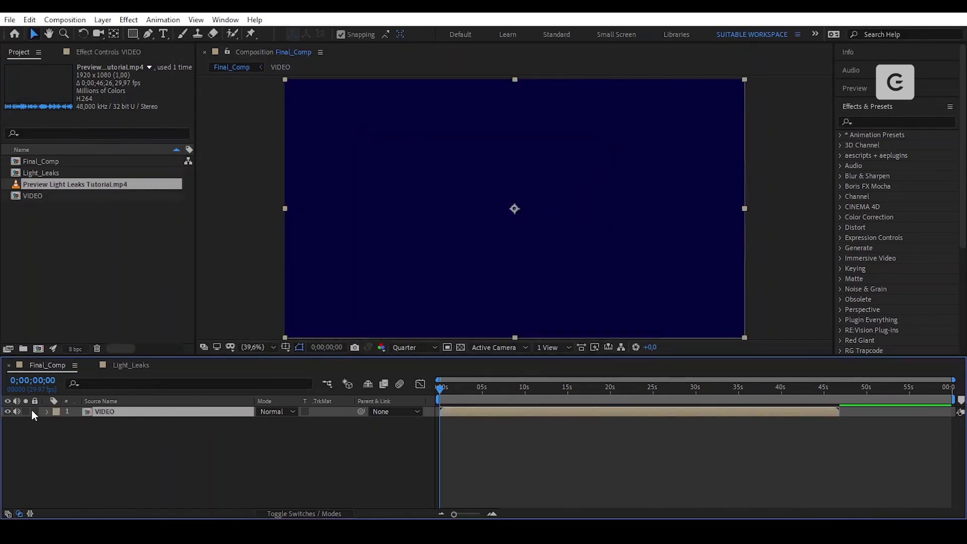
Step: Create a full-frame black solid named Light Leaks in the Light_Leaks composition
{"action": "left_click", "coordinate": [131, 367]}
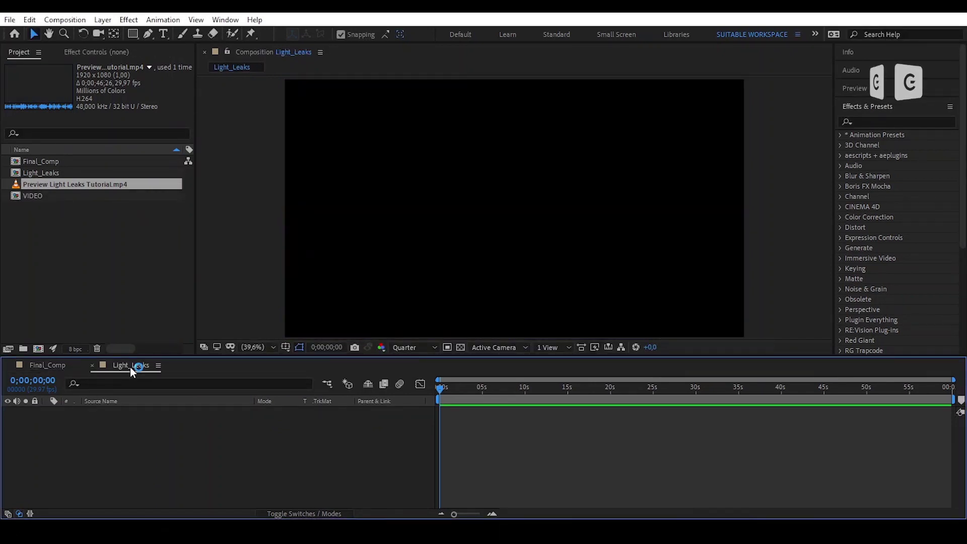
{"action": "right_click", "coordinate": [150, 439]}
{"action": "mouse_move", "coordinate": [223, 301]}
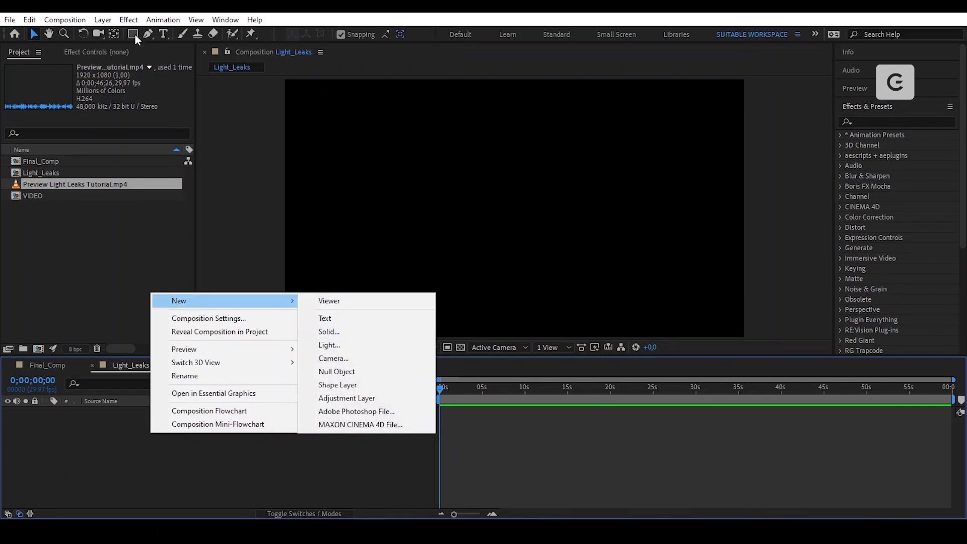
{"action": "left_click", "coordinate": [108, 19]}
{"action": "mouse_move", "coordinate": [182, 33]}
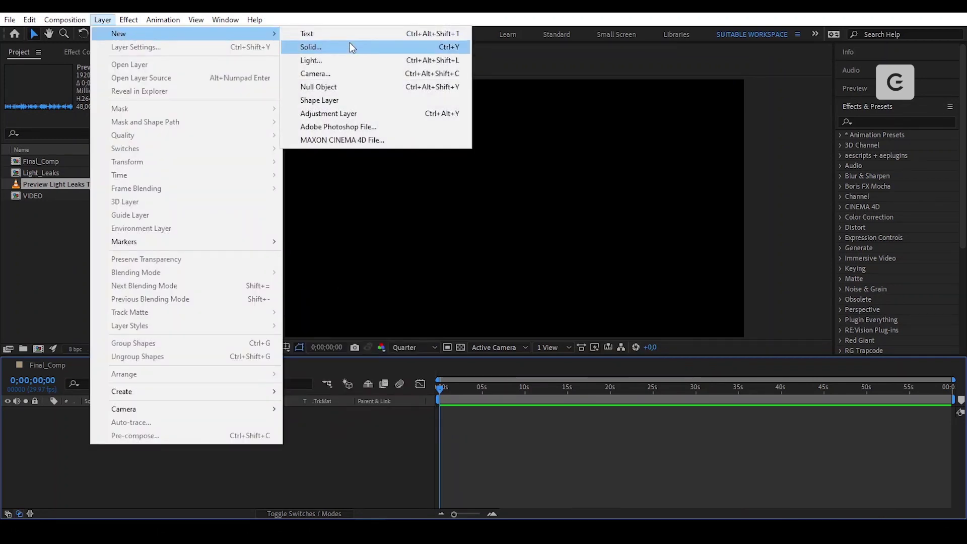
{"action": "left_click", "coordinate": [350, 43]}
{"action": "type", "text": "Light Leaks"}
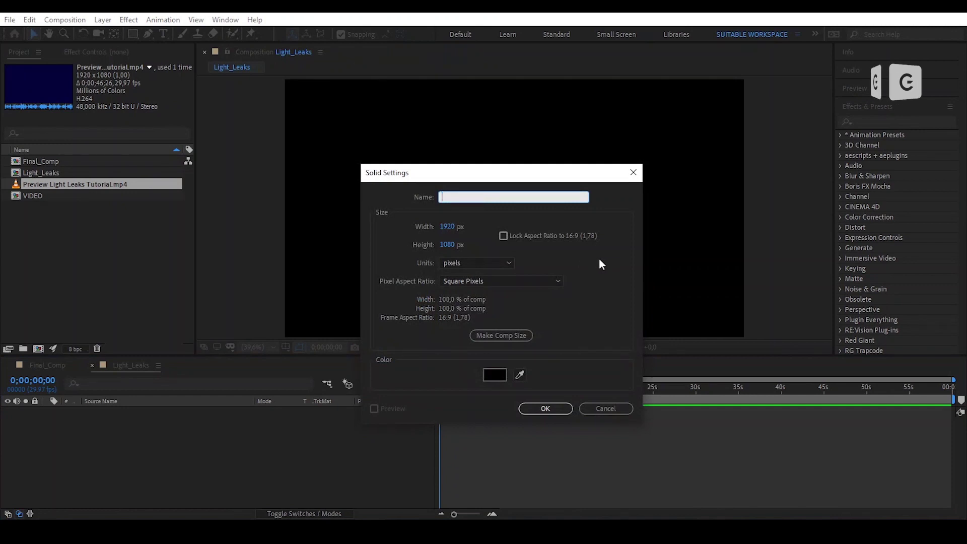
{"action": "key", "text": "Return"}
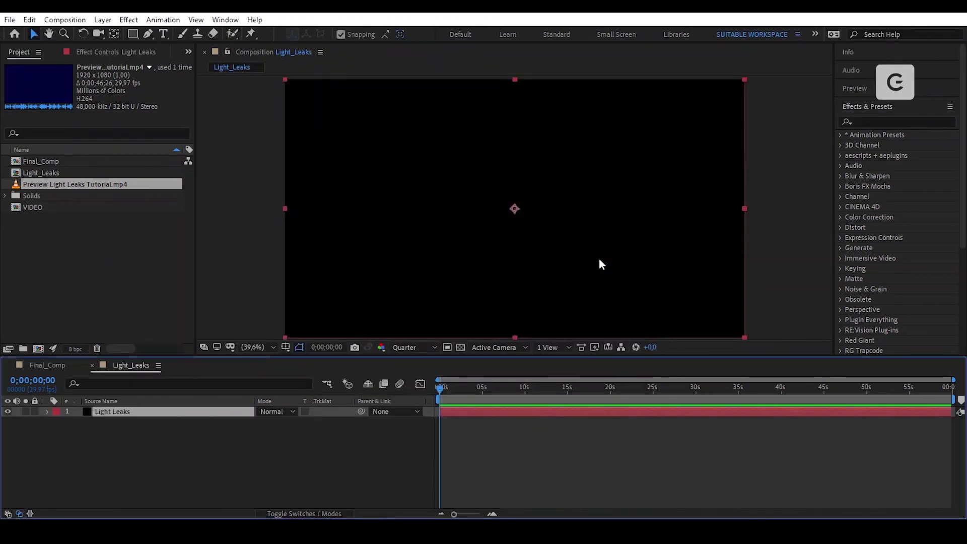
Step: Apply the Turbulent Noise effect to the Light Leaks solid
{"action": "left_click", "coordinate": [92, 55]}
{"action": "key", "text": "ctrl+space"}
{"action": "type", "text": "tur"}
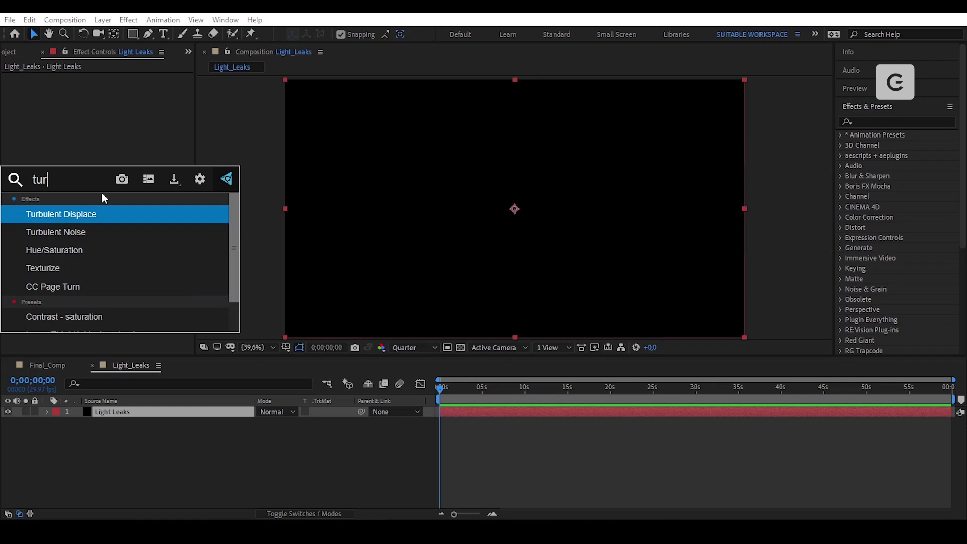
{"action": "type", "text": "bul"}
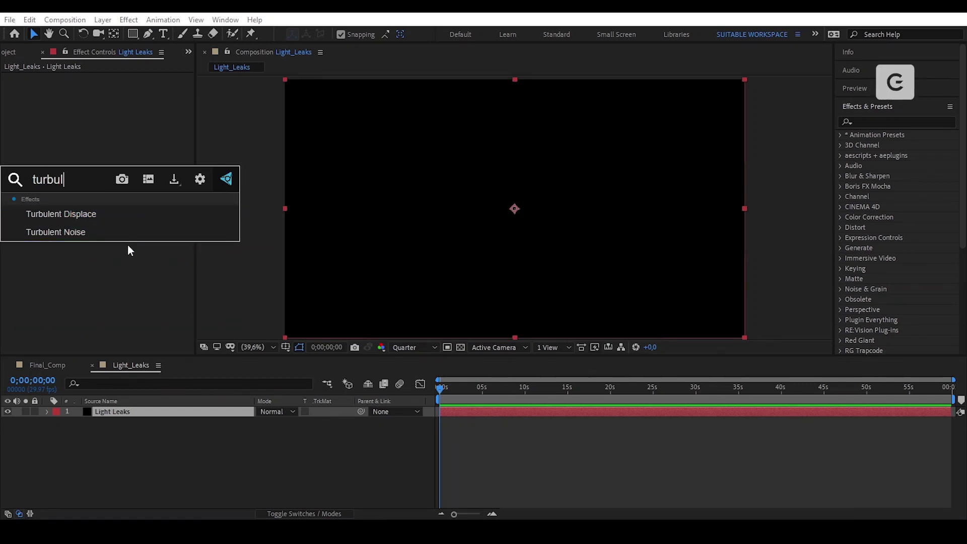
{"action": "left_click", "coordinate": [129, 231]}
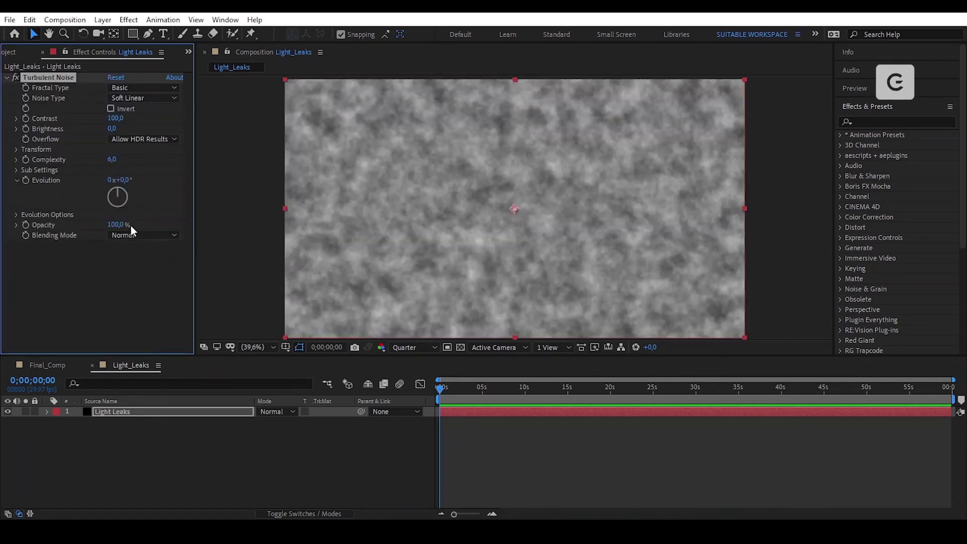
Step: Raise the noise Contrast and lower its Brightness to -80
{"action": "left_click", "coordinate": [116, 118]}
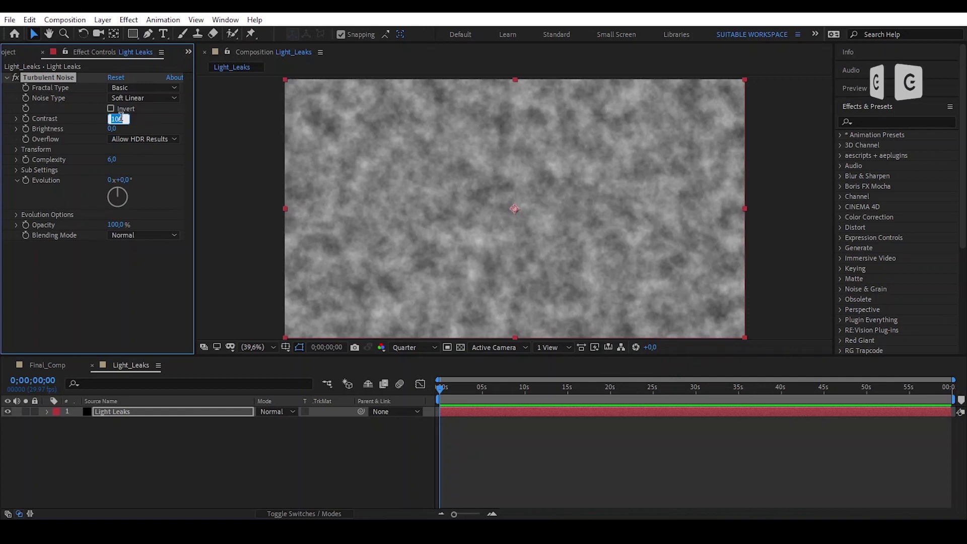
{"action": "type", "text": "626"}
{"action": "key", "text": "Return"}
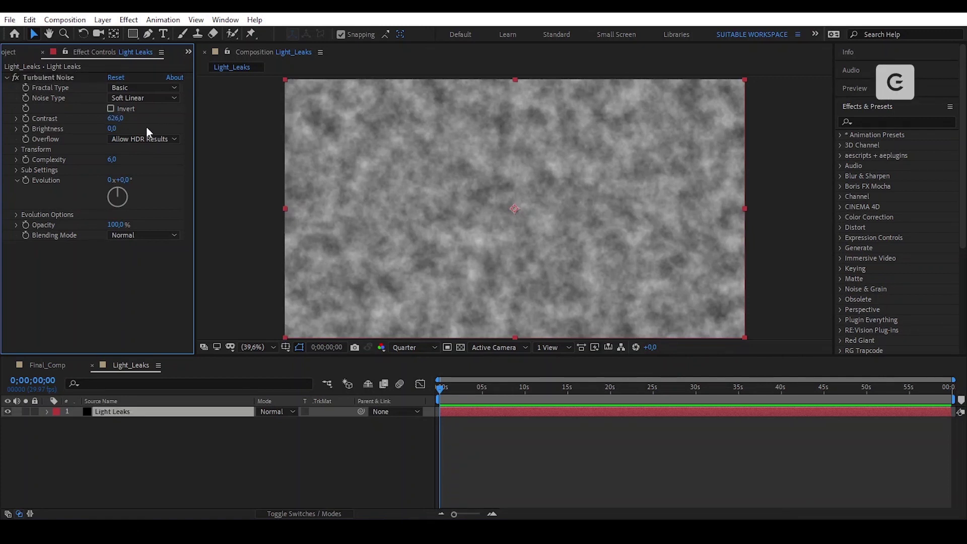
{"action": "left_click", "coordinate": [113, 129]}
{"action": "left_click", "coordinate": [113, 129]}
{"action": "type", "text": "-80"}
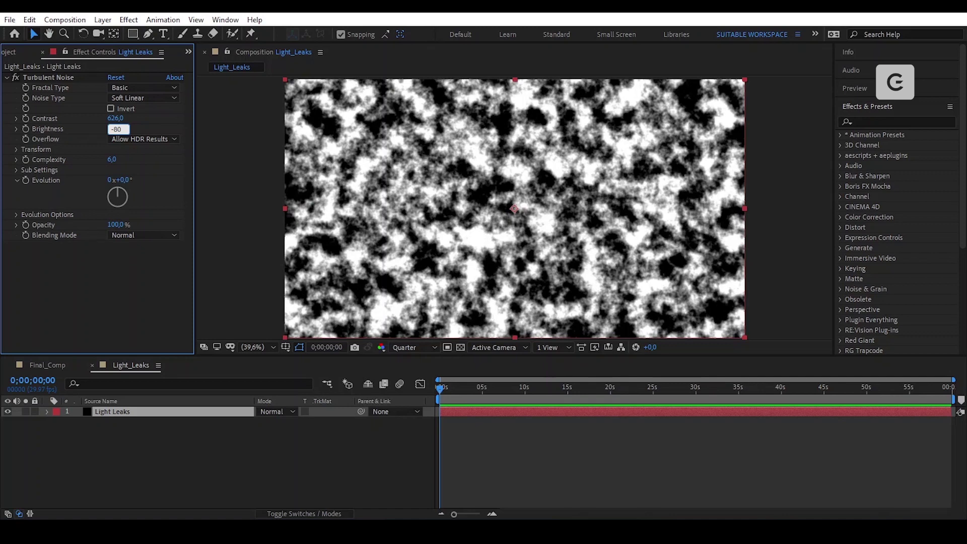
{"action": "key", "text": "Return"}
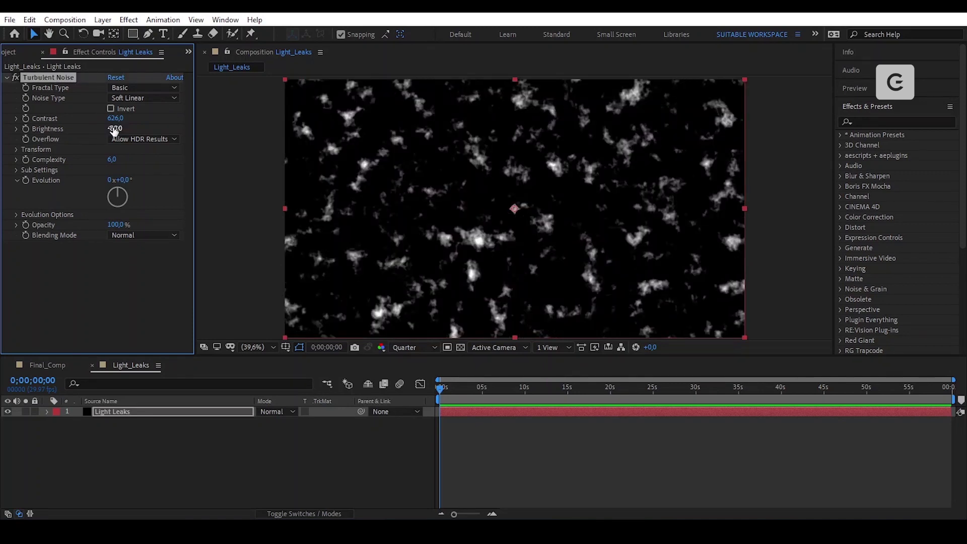
Step: Enlarge the noise Transform Scale to 2577
{"action": "left_click", "coordinate": [17, 150]}
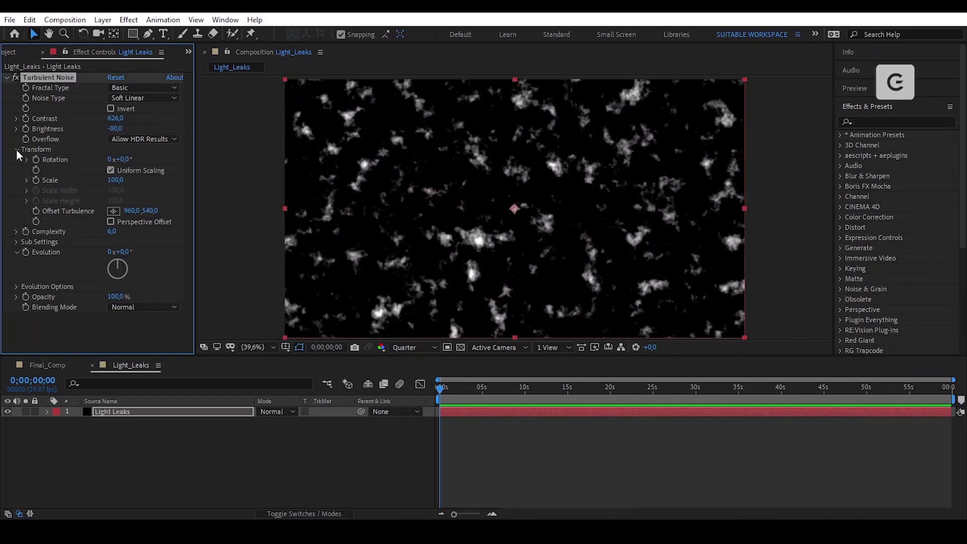
{"action": "left_click", "coordinate": [111, 171]}
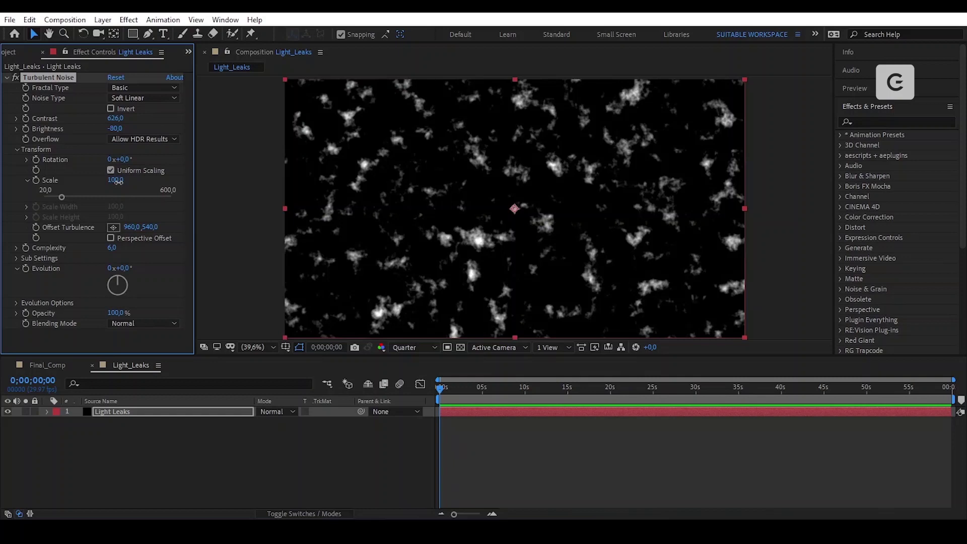
{"action": "left_click", "coordinate": [117, 182]}
{"action": "type", "text": "2577"}
{"action": "key", "text": "Return"}
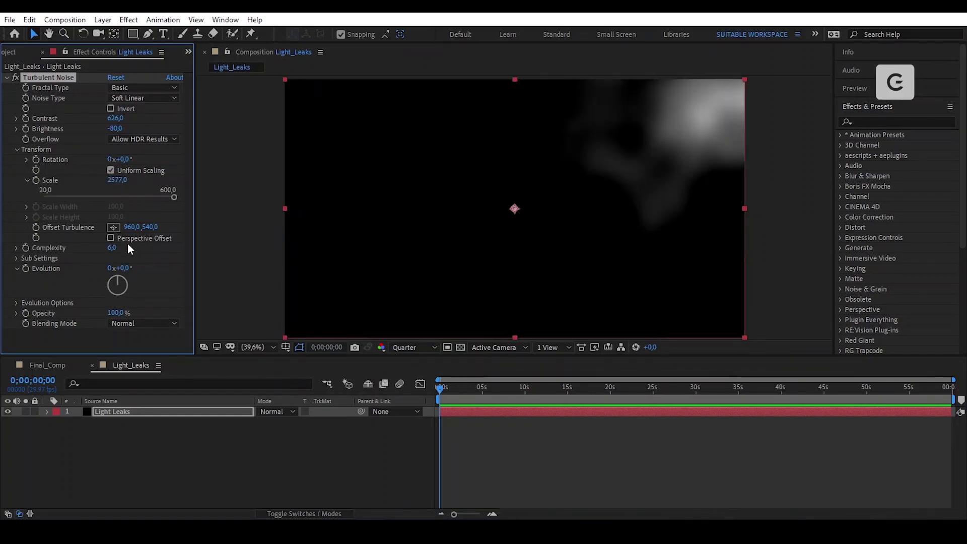
{"action": "left_click", "coordinate": [17, 149]}
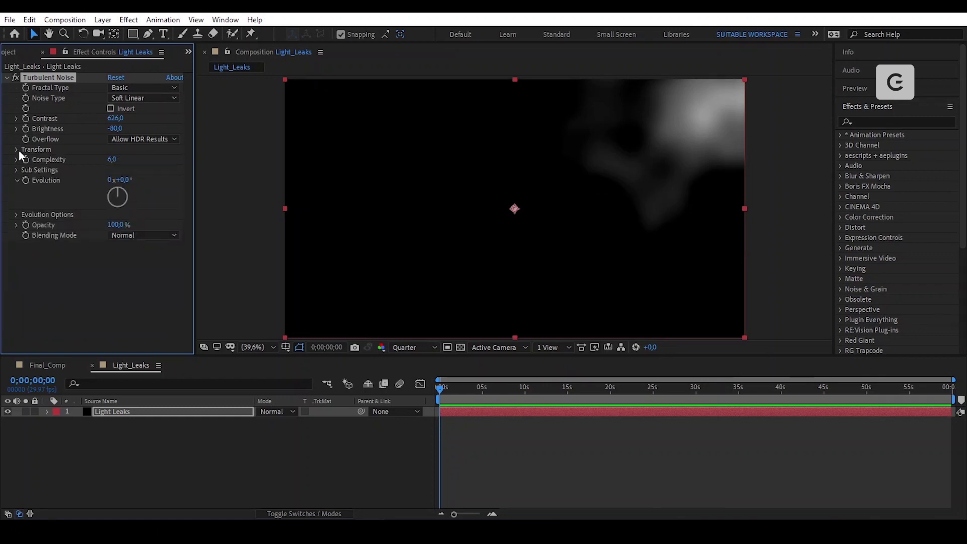
Step: Set Complexity 1, then Evolution Options Turbulence Factor 1 and Random Seed 190
{"action": "left_click", "coordinate": [111, 160]}
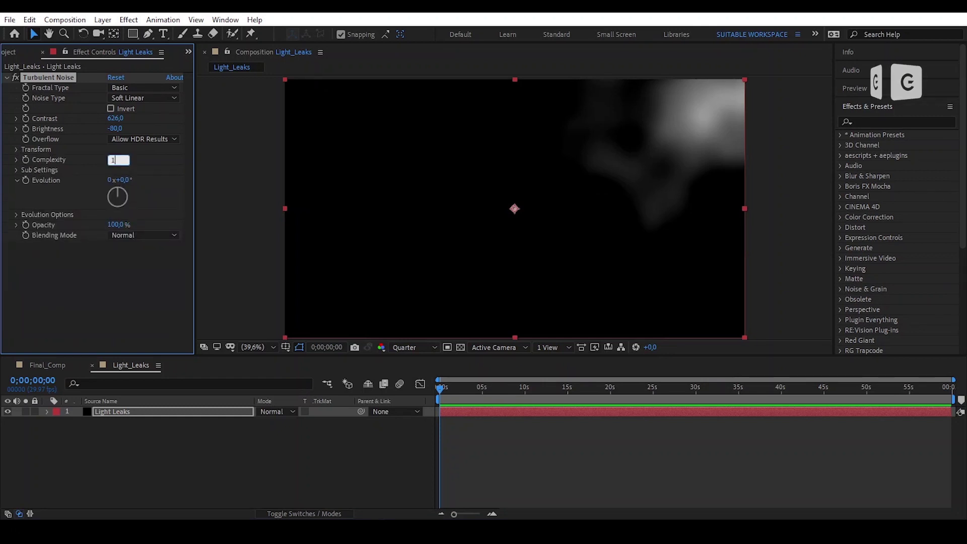
{"action": "type", "text": "1"}
{"action": "key", "text": "Return"}
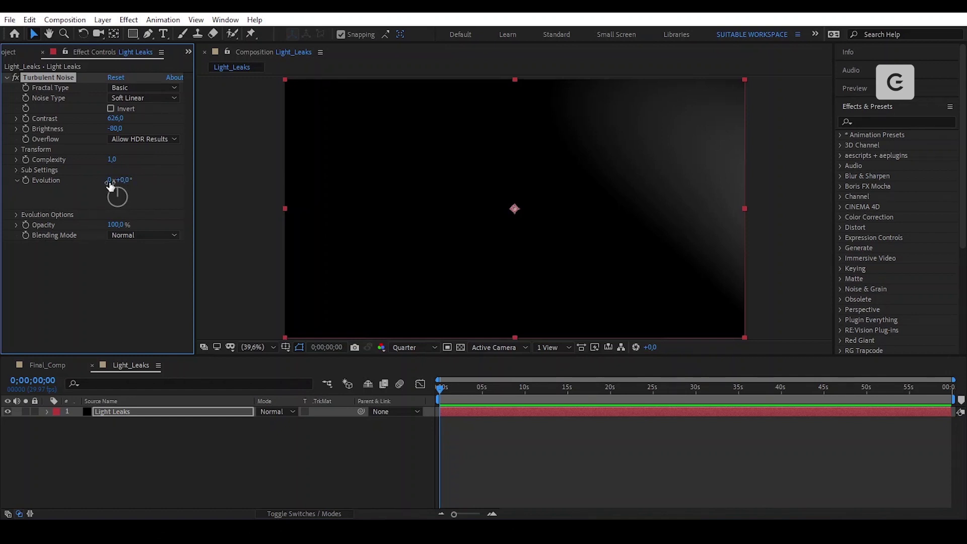
{"action": "left_click", "coordinate": [16, 214]}
{"action": "left_click", "coordinate": [115, 225]}
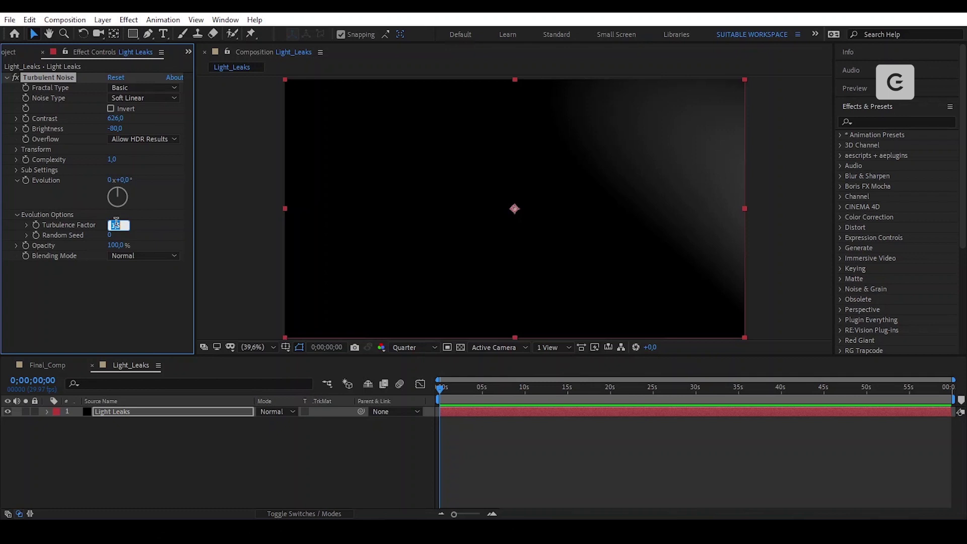
{"action": "type", "text": "1"}
{"action": "key", "text": "Return"}
{"action": "left_click", "coordinate": [111, 236]}
{"action": "type", "text": "190"}
{"action": "key", "text": "Return"}
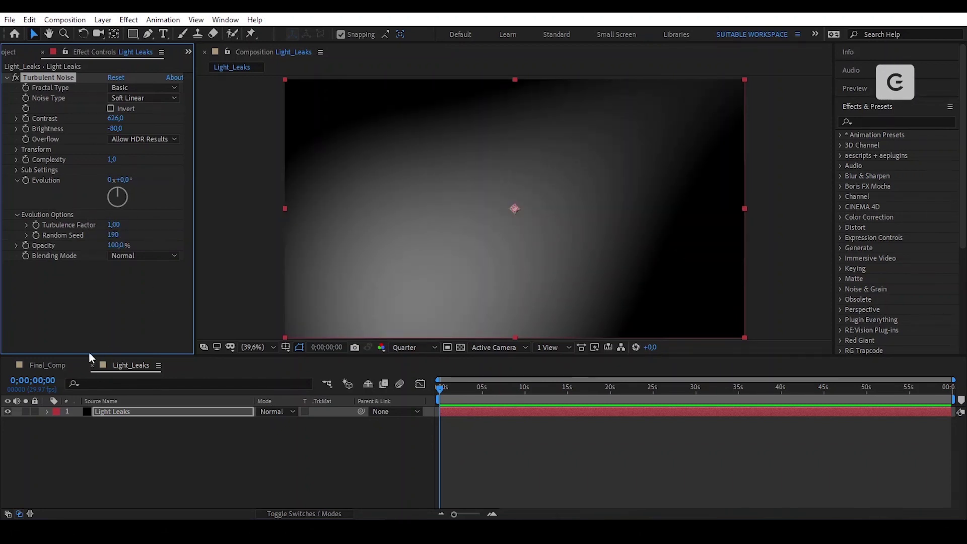
{"action": "left_click", "coordinate": [59, 364]}
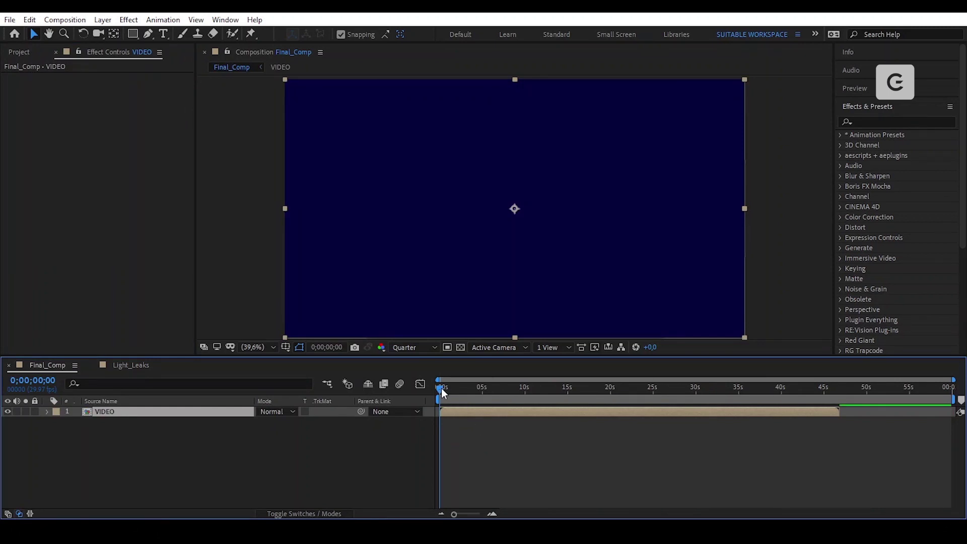
{"action": "left_click_drag", "start_coordinate": [442, 388], "coordinate": [458, 392]}
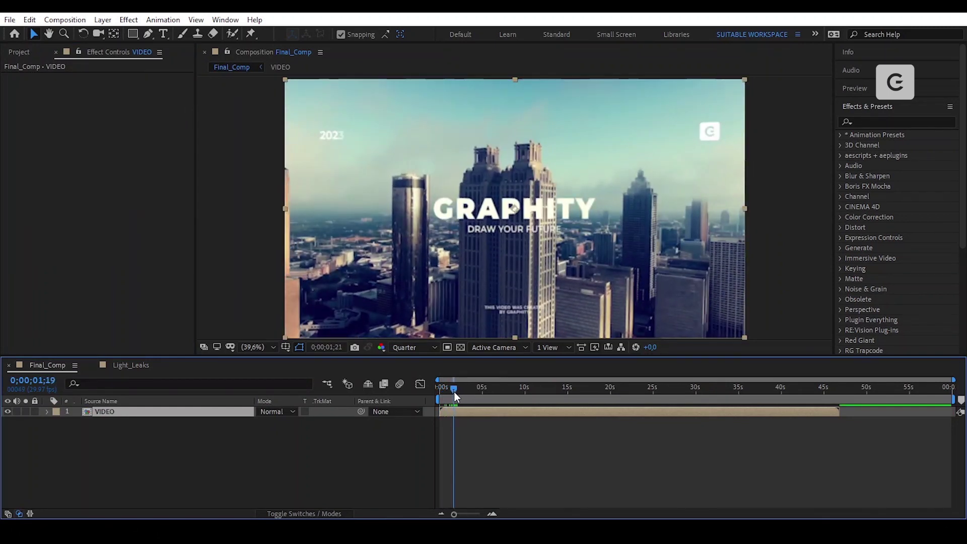
{"action": "mouse_move", "coordinate": [459, 393]}
{"action": "left_mouse_down"}
{"action": "mouse_move", "coordinate": [444, 389]}
{"action": "mouse_move", "coordinate": [459, 392]}
{"action": "mouse_move", "coordinate": [453, 386]}
{"action": "left_mouse_up"}
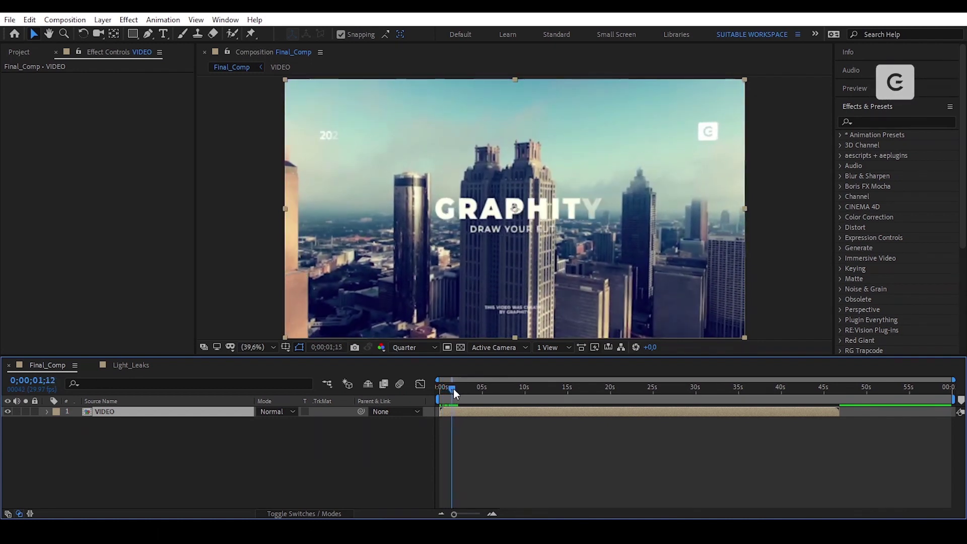
{"action": "left_click", "coordinate": [144, 367]}
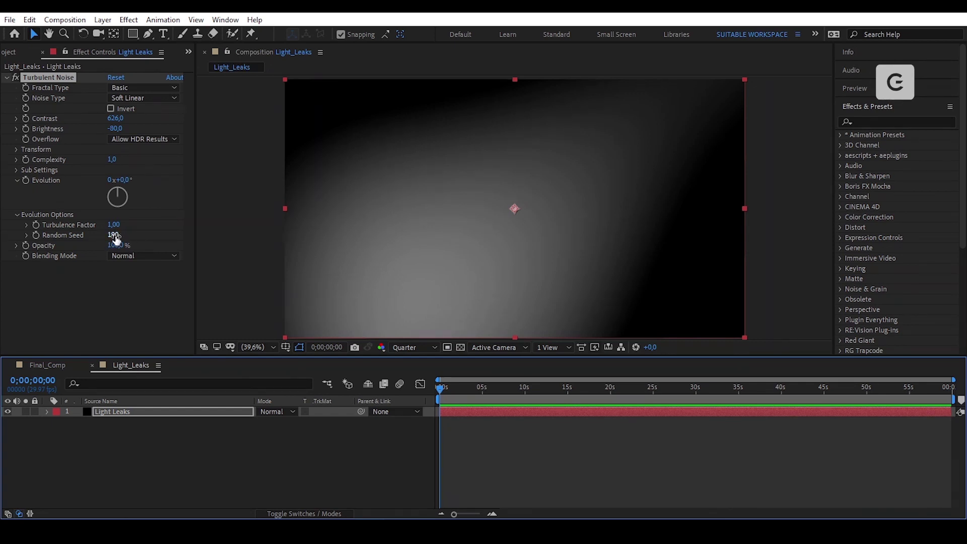
Step: Drive the Turbulent Noise Evolution property with the expression time*500
{"action": "left_click", "coordinate": [25, 179], "text": "alt"}
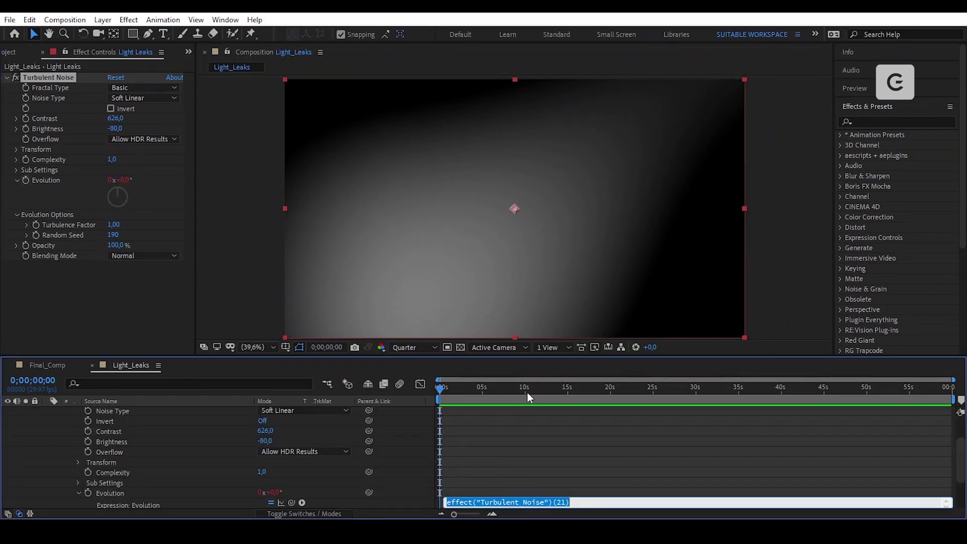
{"action": "key", "text": "BackSpace"}
{"action": "type", "text": "time"}
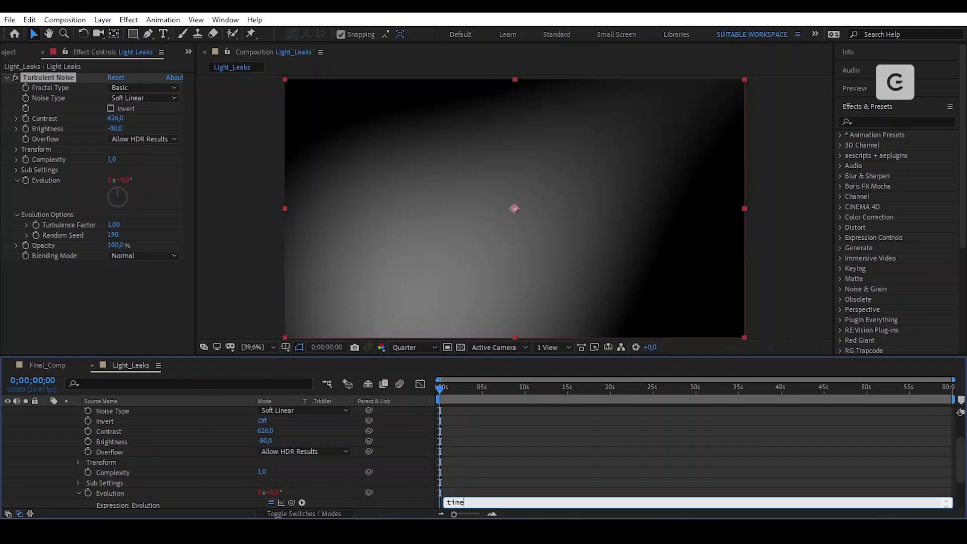
{"action": "type", "text": "*500"}
{"action": "left_click_drag", "start_coordinate": [489, 508], "coordinate": [469, 505]}
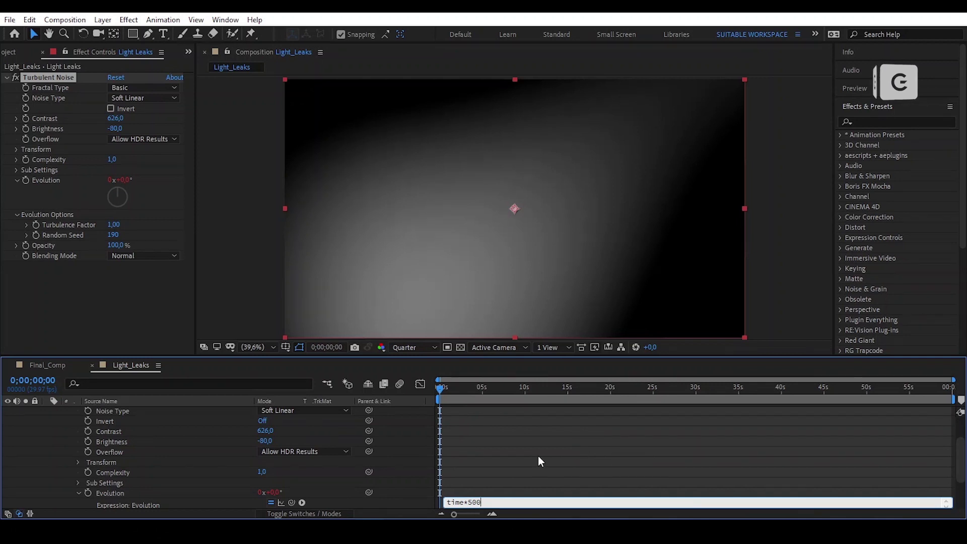
{"action": "left_click", "coordinate": [595, 435]}
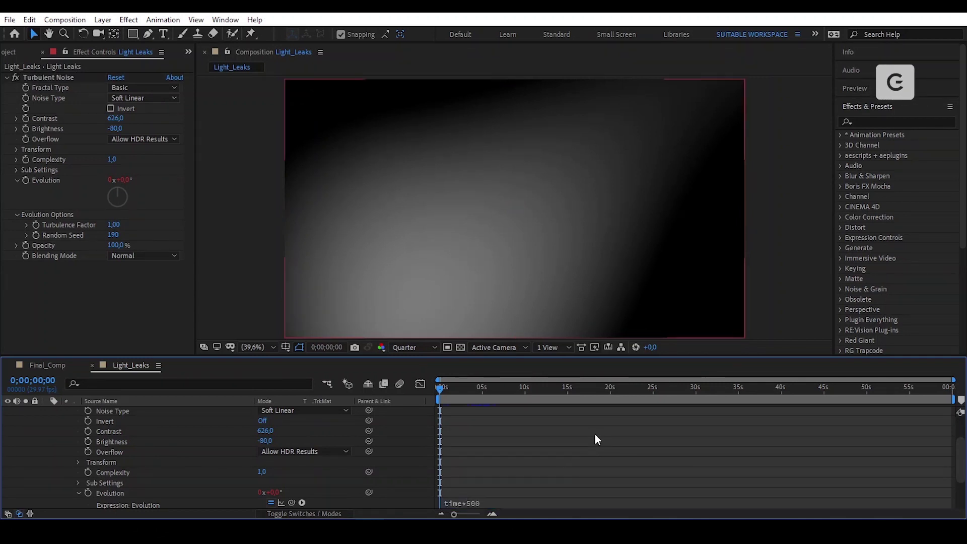
{"action": "scroll", "coordinate": [510, 459], "scroll_direction": "up", "scroll_amount": 3}
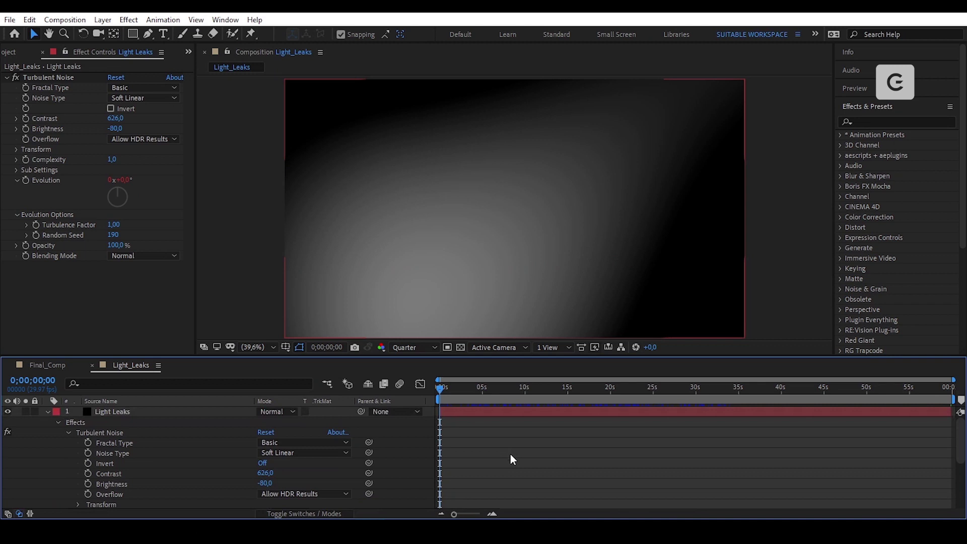
Step: Collapse the layer properties, scrub to preview the evolving glow, and select Light Leaks
{"action": "key", "text": "u"}
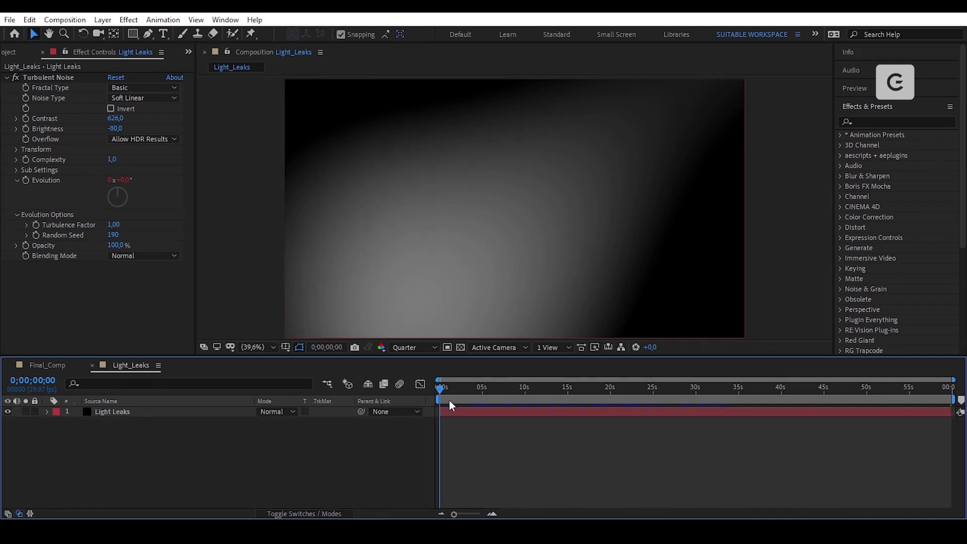
{"action": "mouse_move", "coordinate": [443, 387]}
{"action": "left_mouse_down"}
{"action": "mouse_move", "coordinate": [589, 404]}
{"action": "mouse_move", "coordinate": [441, 408]}
{"action": "left_mouse_up"}
{"action": "left_click", "coordinate": [147, 412]}
Step: Duplicate the Light Leaks layer and delete Turbulent Noise from the copy
{"action": "left_click", "coordinate": [30, 20]}
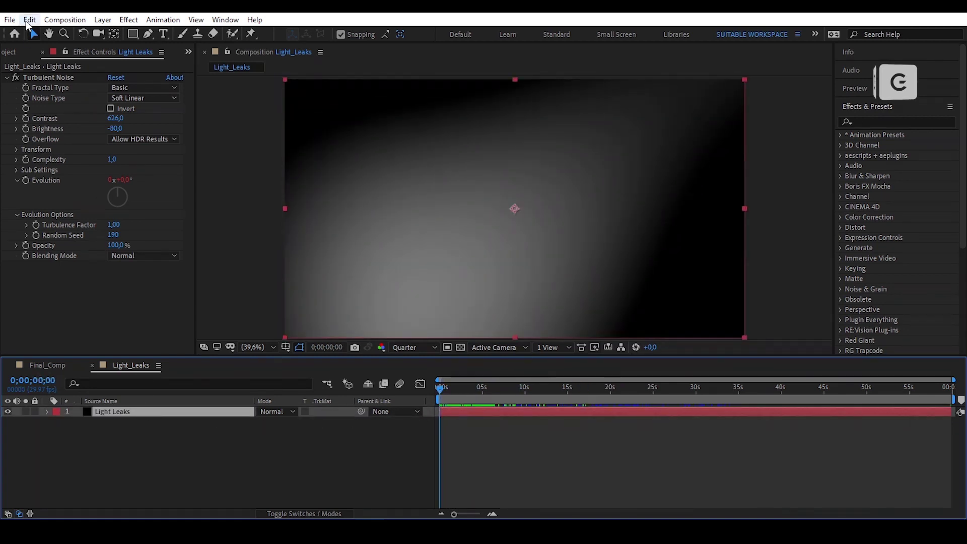
{"action": "left_click", "coordinate": [94, 175]}
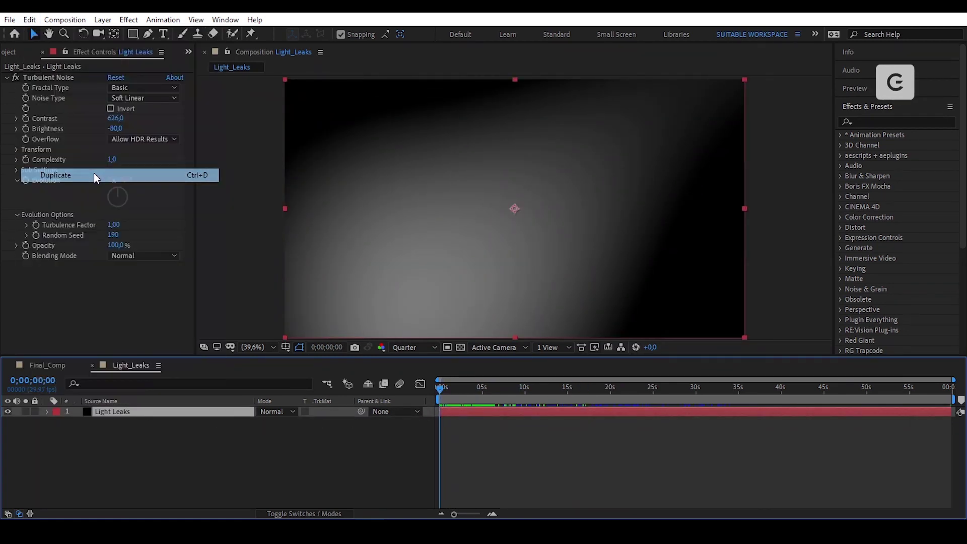
{"action": "left_click", "coordinate": [68, 79]}
{"action": "key", "text": "Delete"}
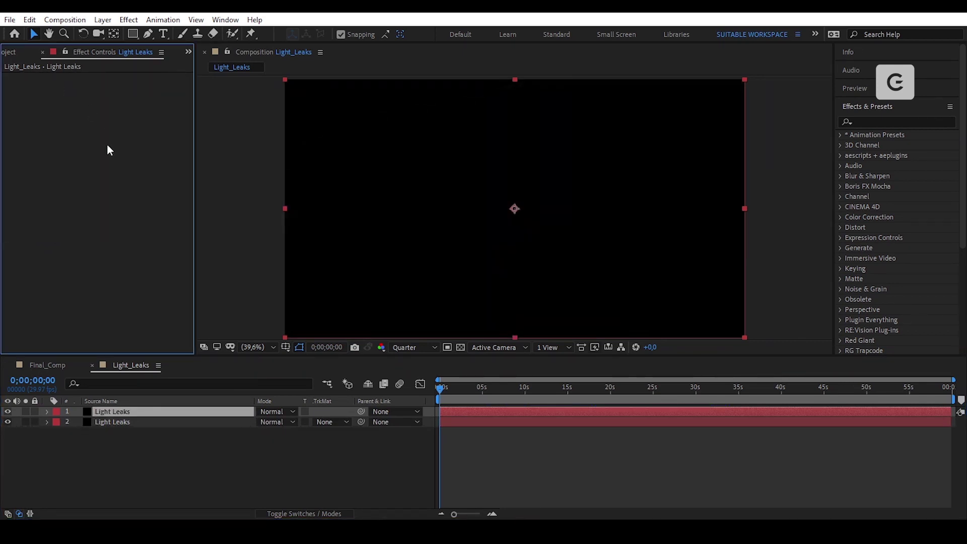
Step: Apply a Fill effect to the copy with colour #37EDFD
{"action": "key", "text": "ctrl+space"}
{"action": "type", "text": "fill"}
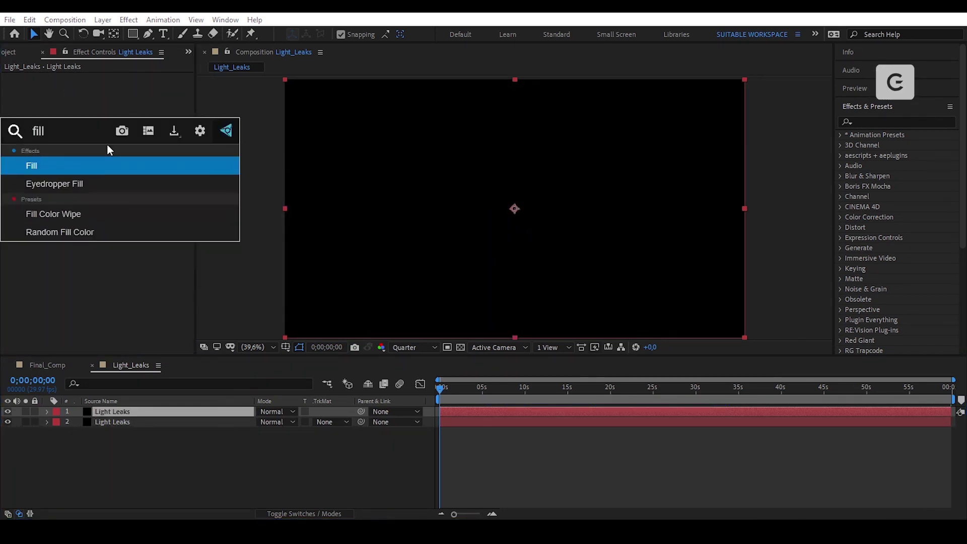
{"action": "key", "text": "Return"}
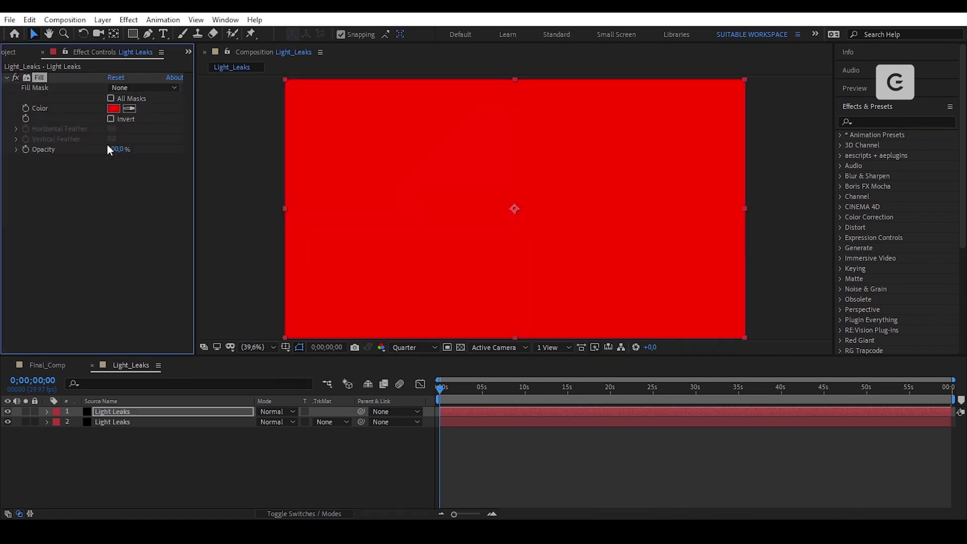
{"action": "left_click", "coordinate": [114, 109]}
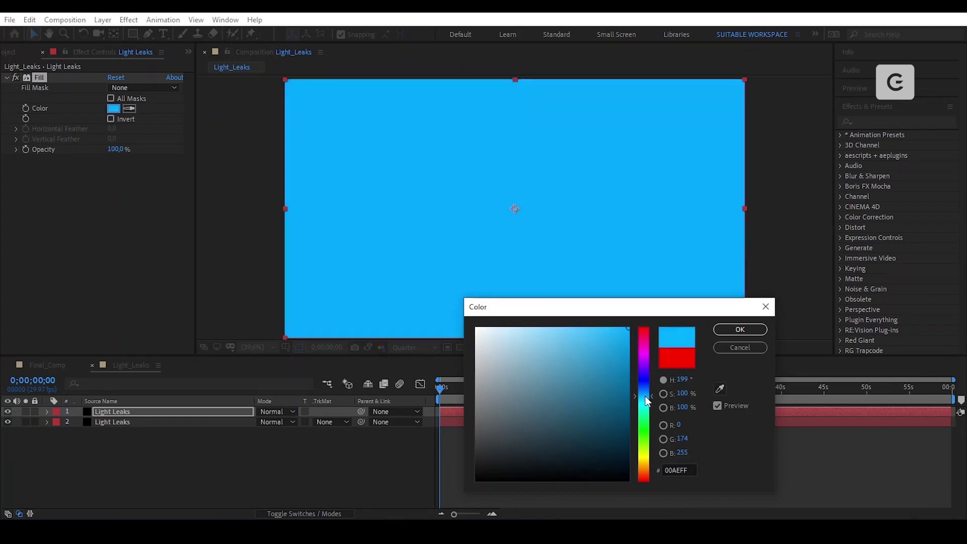
{"action": "left_click_drag", "start_coordinate": [645, 390], "coordinate": [645, 400]}
{"action": "left_click_drag", "start_coordinate": [623, 344], "coordinate": [594, 327]}
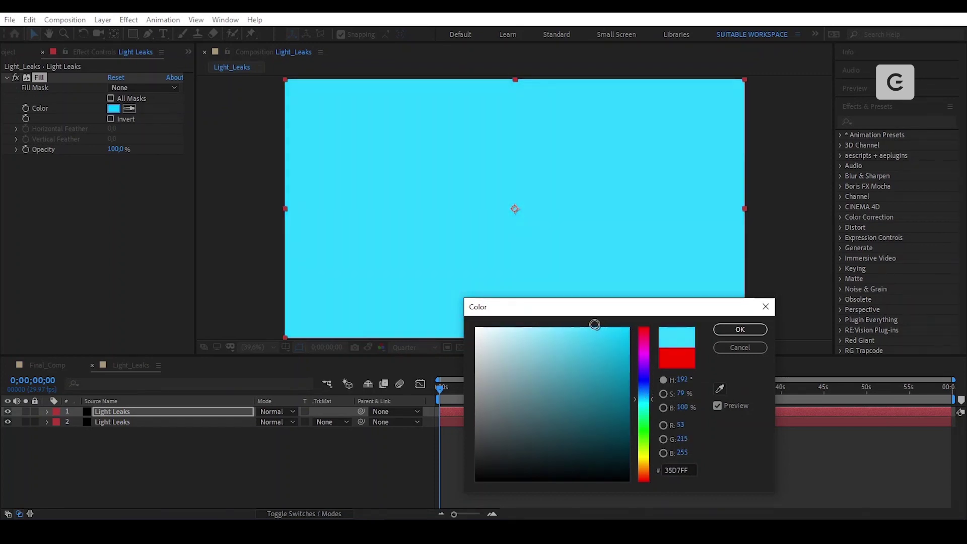
{"action": "left_click", "coordinate": [689, 468]}
{"action": "type", "text": "37EDFD"}
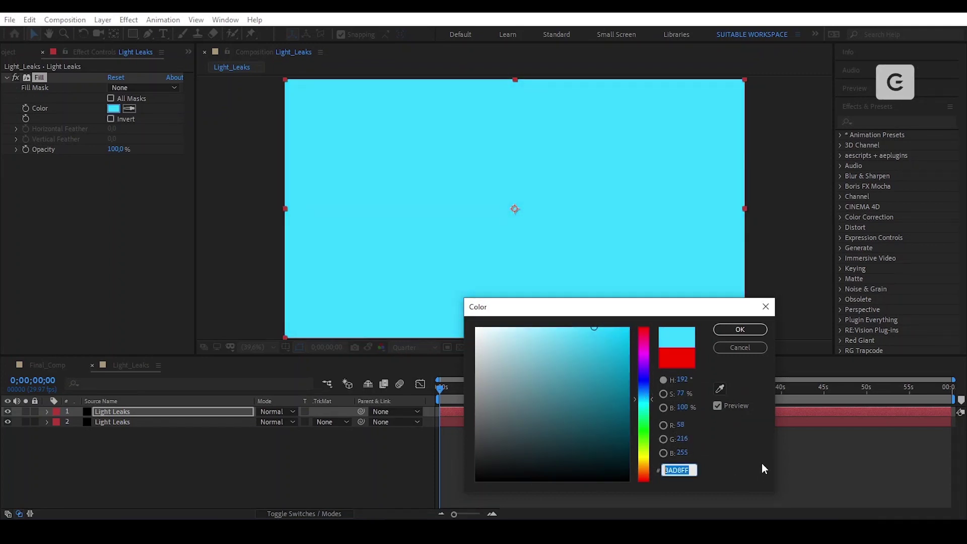
{"action": "type", "text": "7EDFD"}
{"action": "key", "text": "Return"}
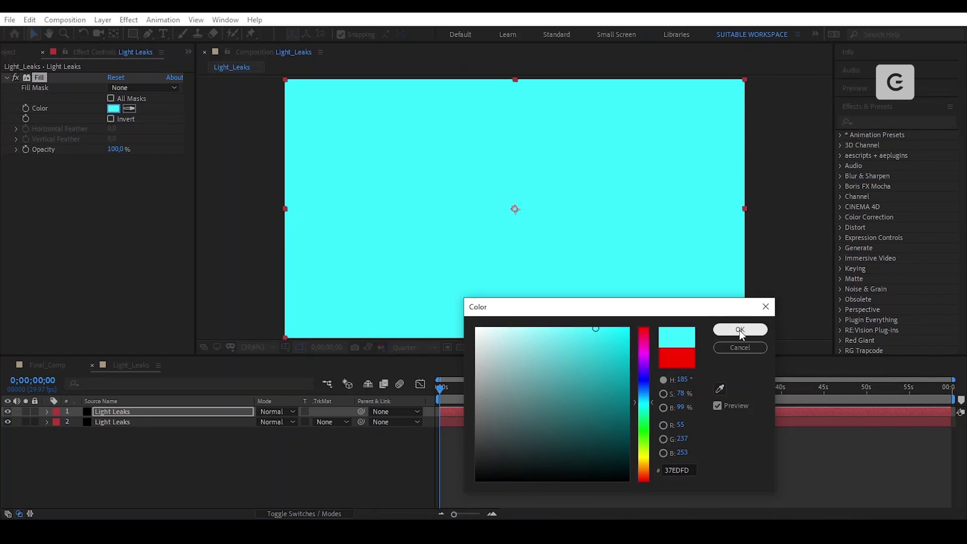
{"action": "left_click", "coordinate": [740, 331]}
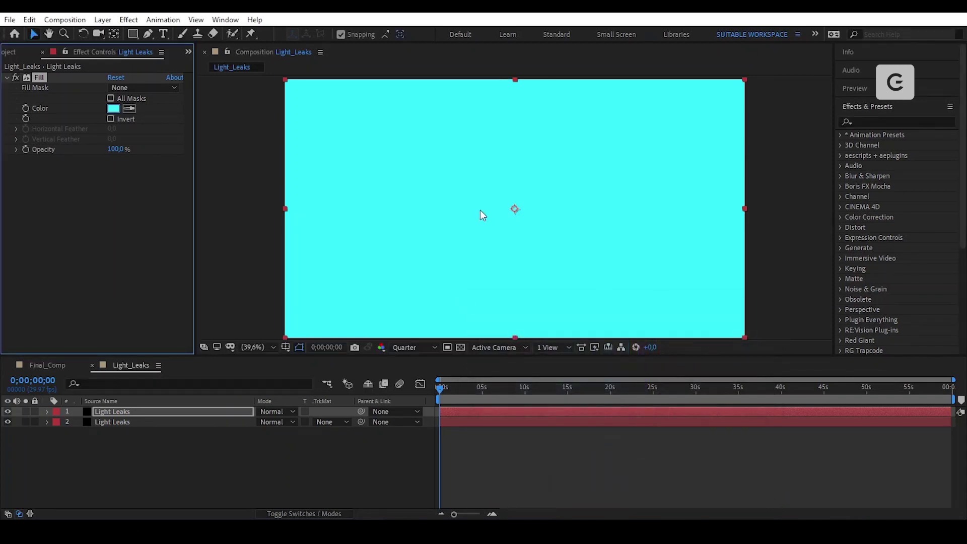
Step: Set layer 2's track matte to Luma Matte "Light Leaks"
{"action": "left_click", "coordinate": [166, 424]}
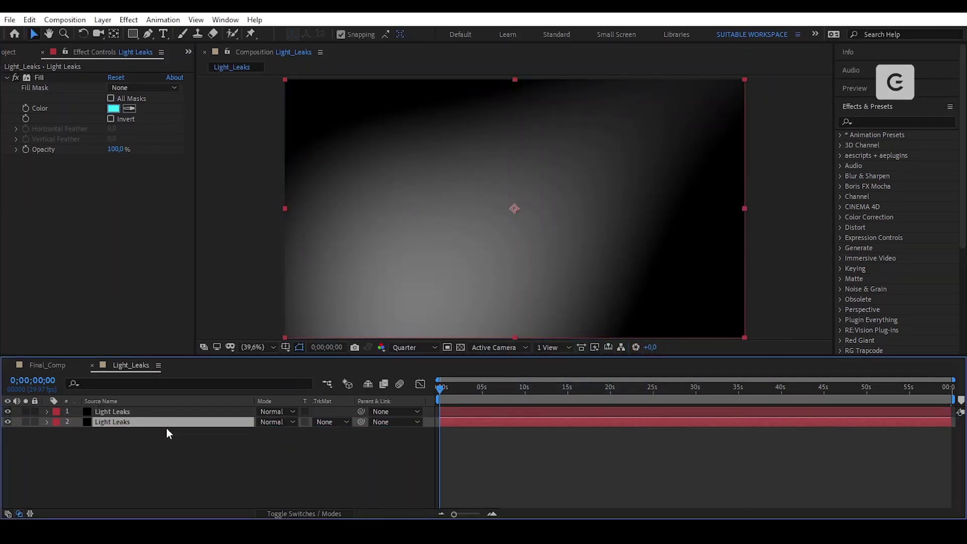
{"action": "left_click", "coordinate": [338, 423]}
{"action": "left_click", "coordinate": [374, 479]}
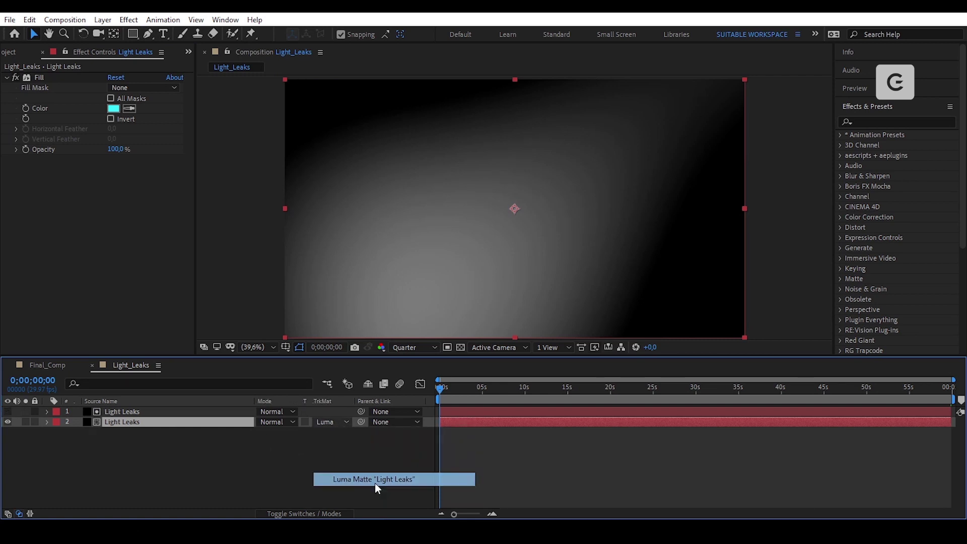
Step: Deselect the layers, then play and scrub to preview the teal glow
{"action": "left_click", "coordinate": [479, 458]}
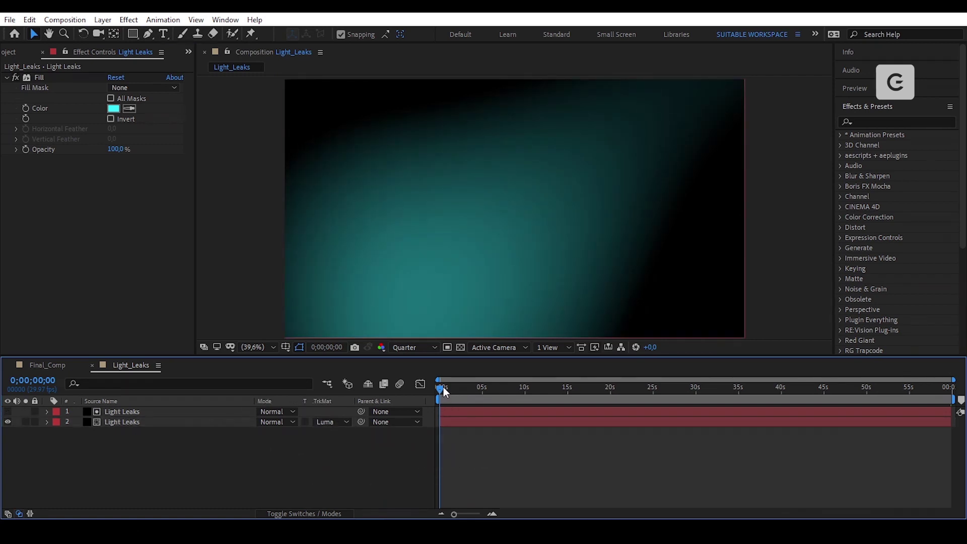
{"action": "key", "text": "space"}
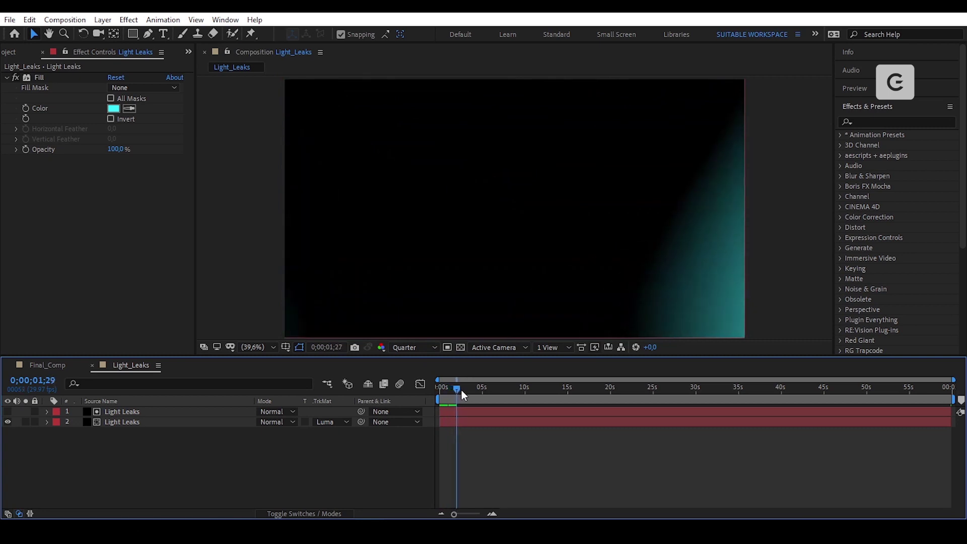
{"action": "mouse_move", "coordinate": [462, 390]}
{"action": "left_mouse_down"}
{"action": "mouse_move", "coordinate": [494, 398]}
{"action": "mouse_move", "coordinate": [427, 399]}
{"action": "left_mouse_up"}
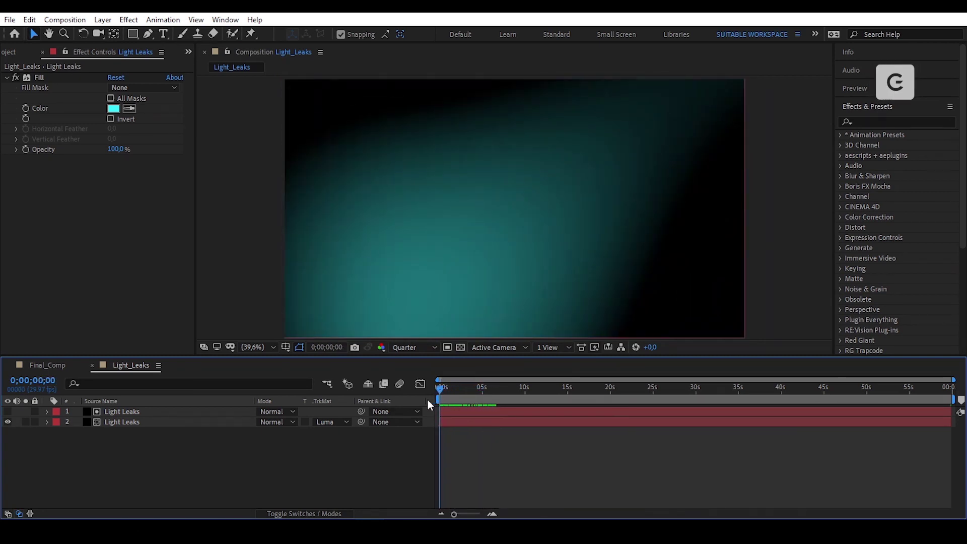
Step: Add the Light_Leaks composition from the Project panel into Final_Comp
{"action": "left_click", "coordinate": [54, 363]}
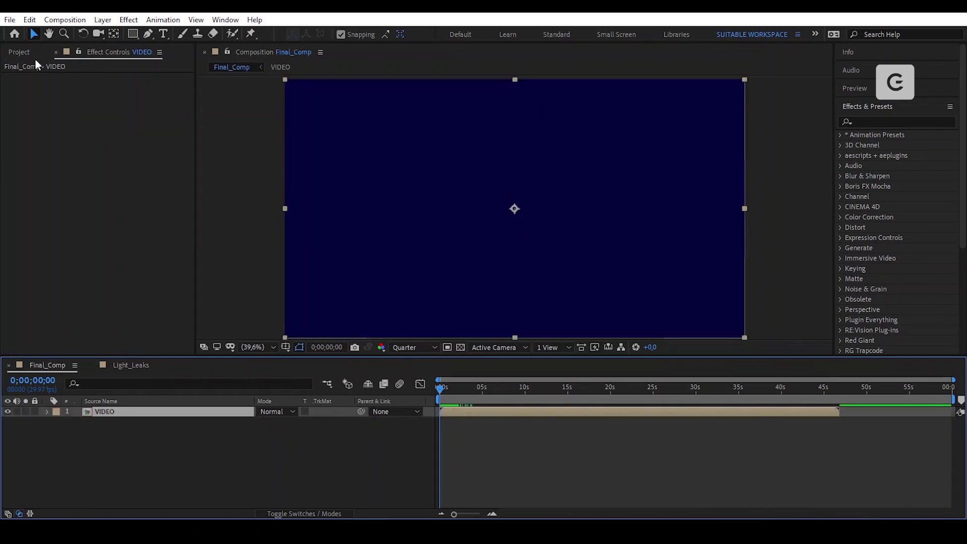
{"action": "left_click", "coordinate": [20, 52]}
{"action": "left_click_drag", "start_coordinate": [70, 173], "coordinate": [99, 413]}
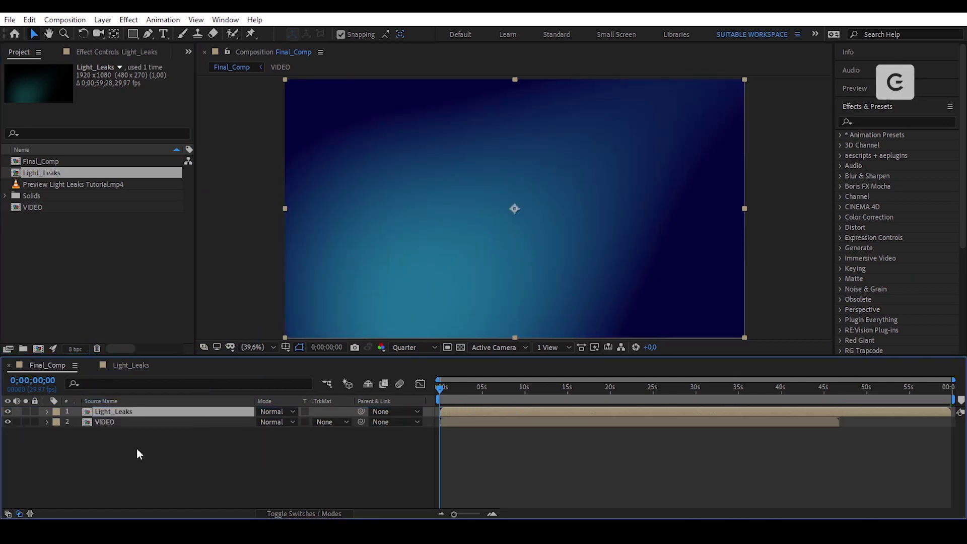
Step: Create a new black solid named Frames on top of Final_Comp
{"action": "right_click", "coordinate": [137, 453]}
{"action": "mouse_move", "coordinate": [204, 323]}
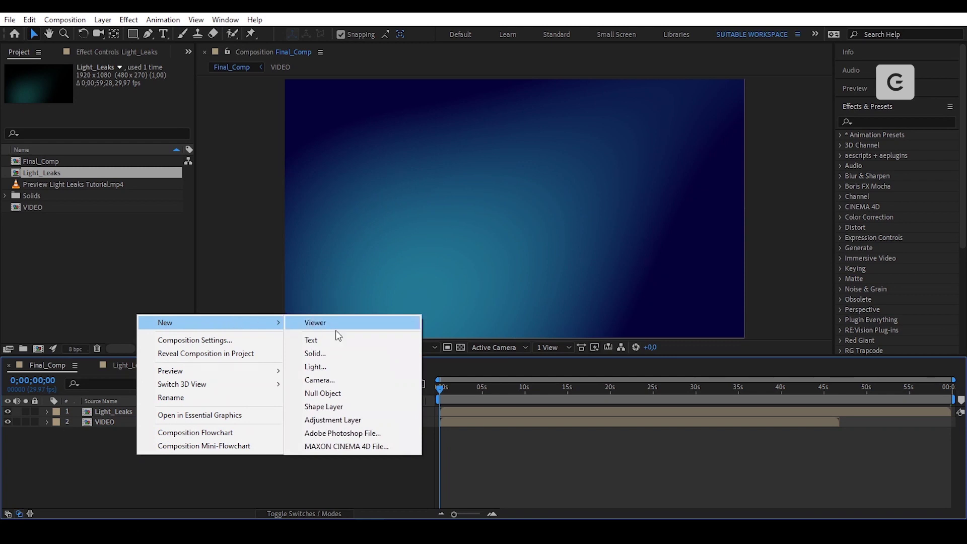
{"action": "left_click", "coordinate": [350, 355]}
{"action": "type", "text": "Frames"}
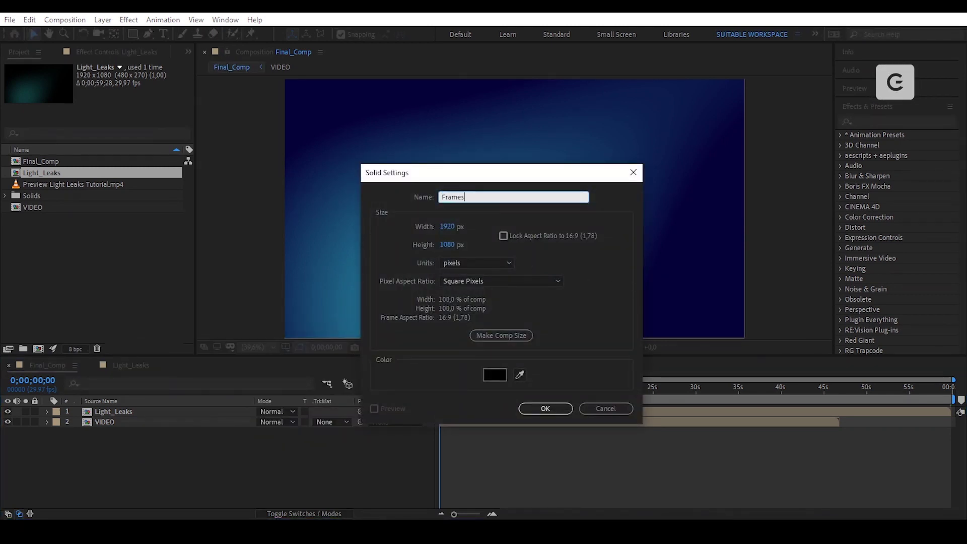
{"action": "key", "text": "Return"}
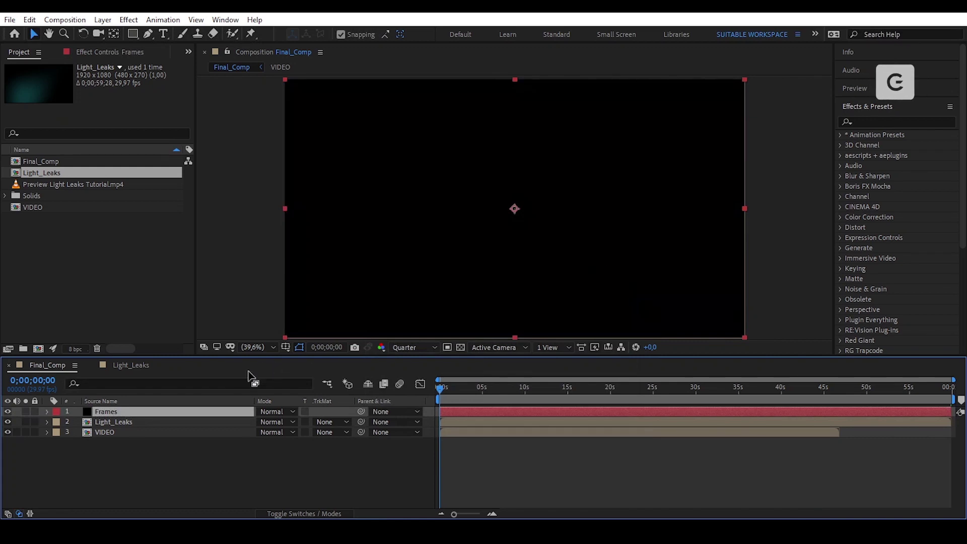
Step: Add a full-frame Mask 1 to the Frames solid and colour it yellow
{"action": "double_click", "coordinate": [134, 34]}
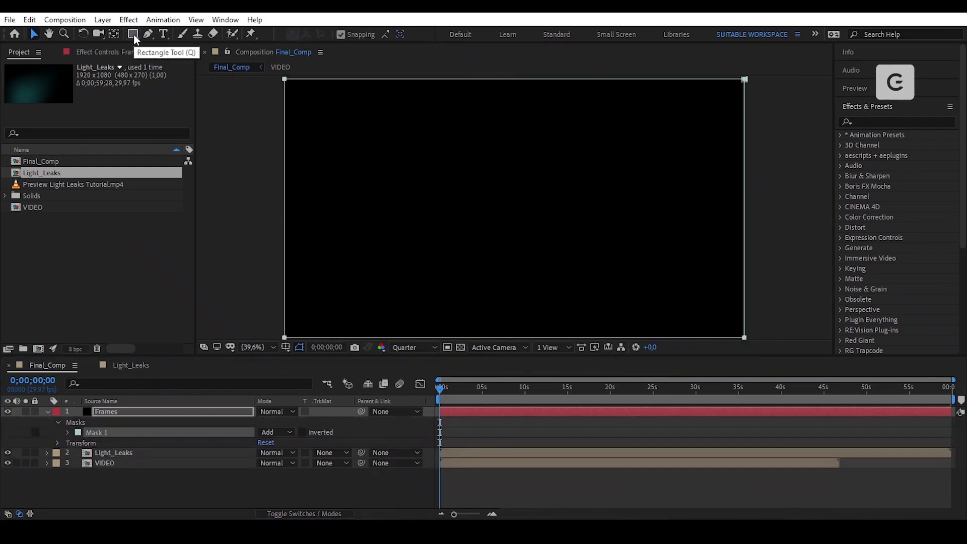
{"action": "left_click", "coordinate": [177, 431]}
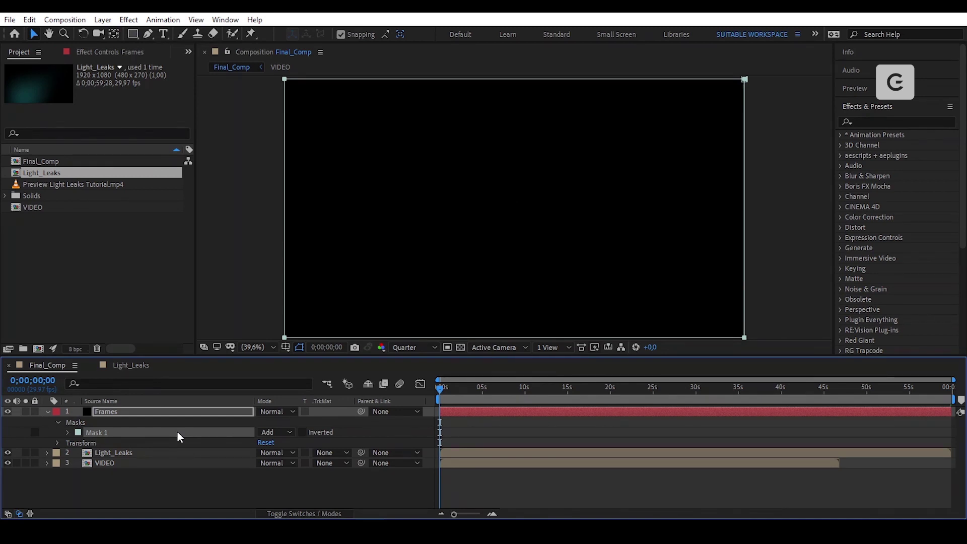
{"action": "left_click", "coordinate": [78, 433]}
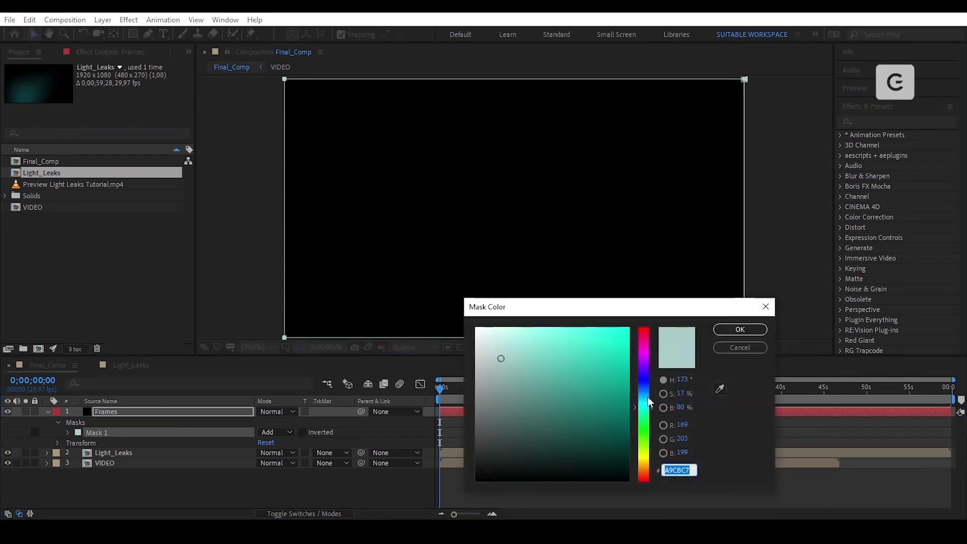
{"action": "left_click_drag", "start_coordinate": [647, 420], "coordinate": [648, 458]}
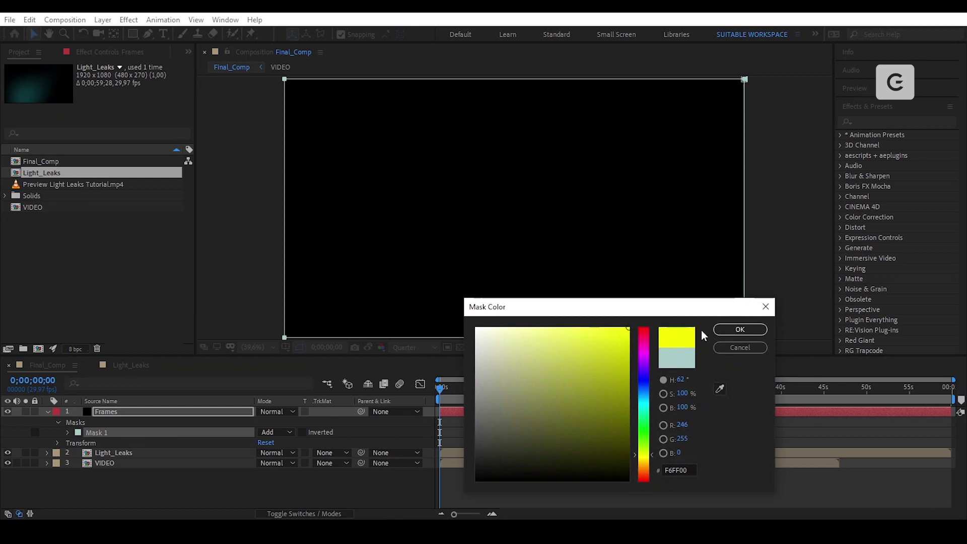
{"action": "left_click", "coordinate": [733, 329]}
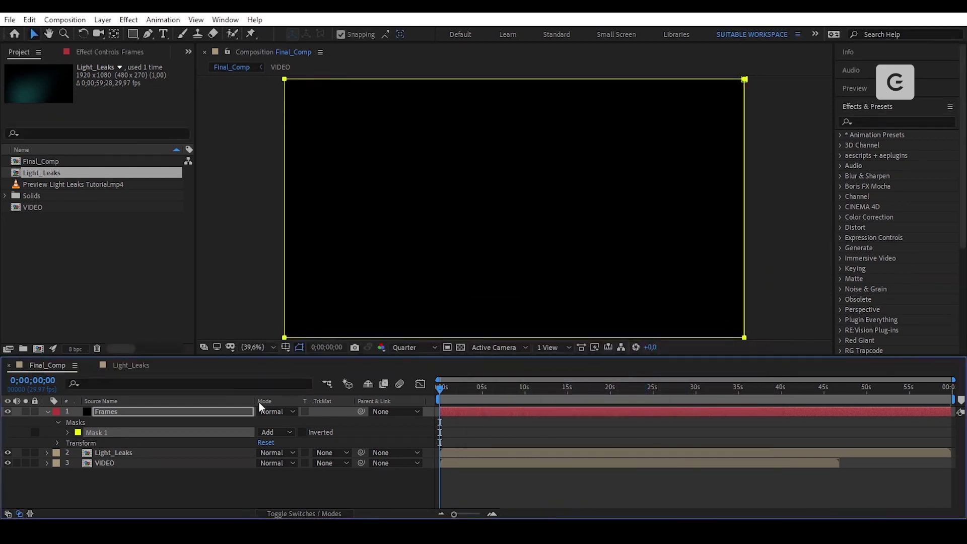
Step: Turn on Title/Action Safe guides, squash the mask vertically, and invert it
{"action": "left_click", "coordinate": [174, 437]}
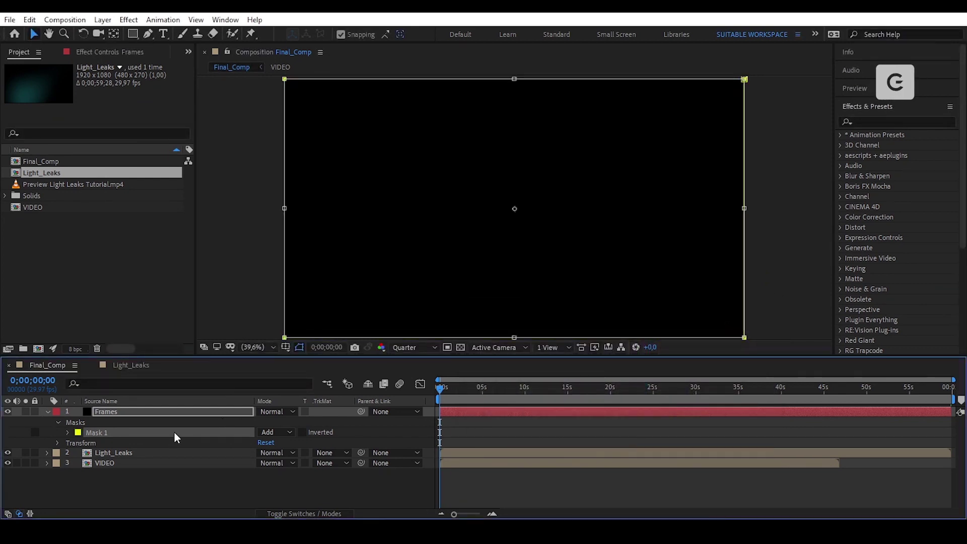
{"action": "left_click", "coordinate": [286, 346]}
{"action": "left_click", "coordinate": [317, 361]}
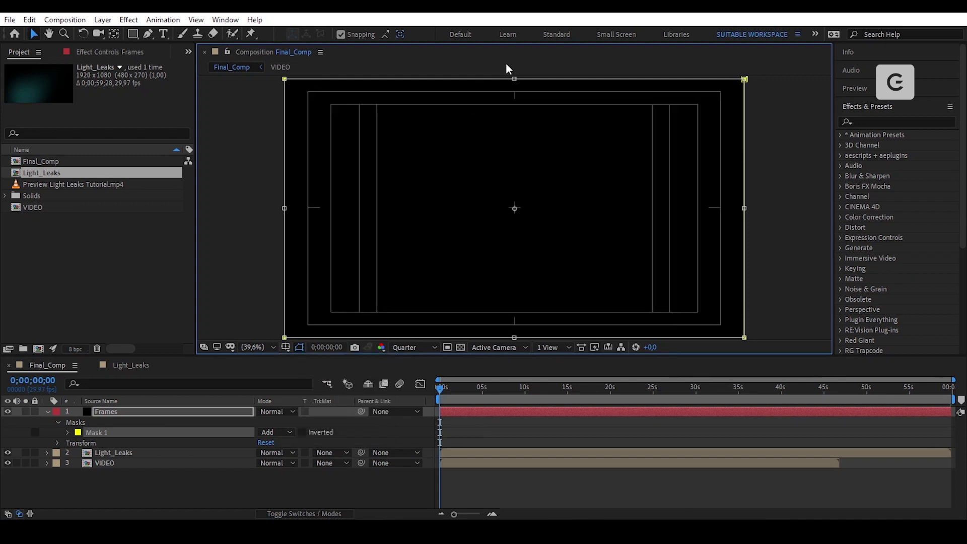
{"action": "left_click_drag", "start_coordinate": [515, 79], "coordinate": [519, 93]}
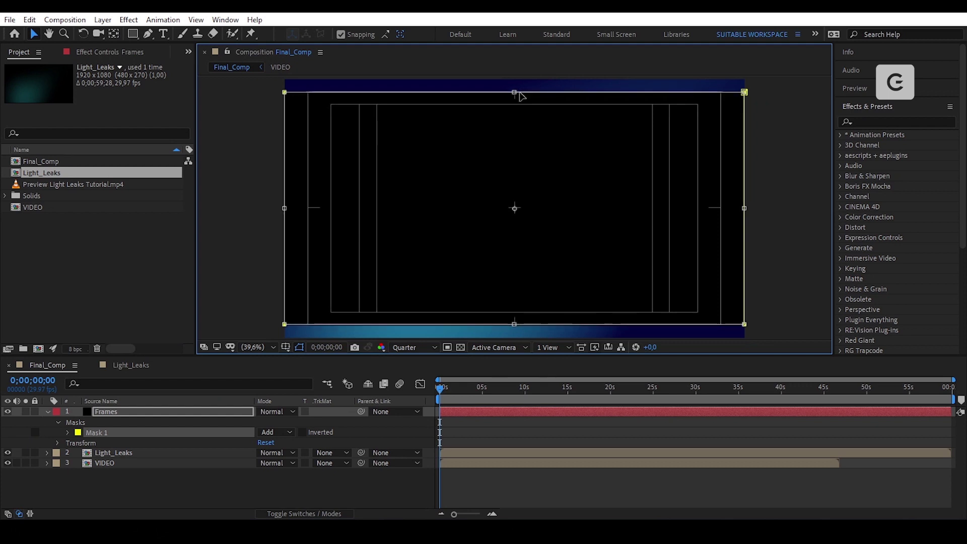
{"action": "left_click", "coordinate": [305, 432]}
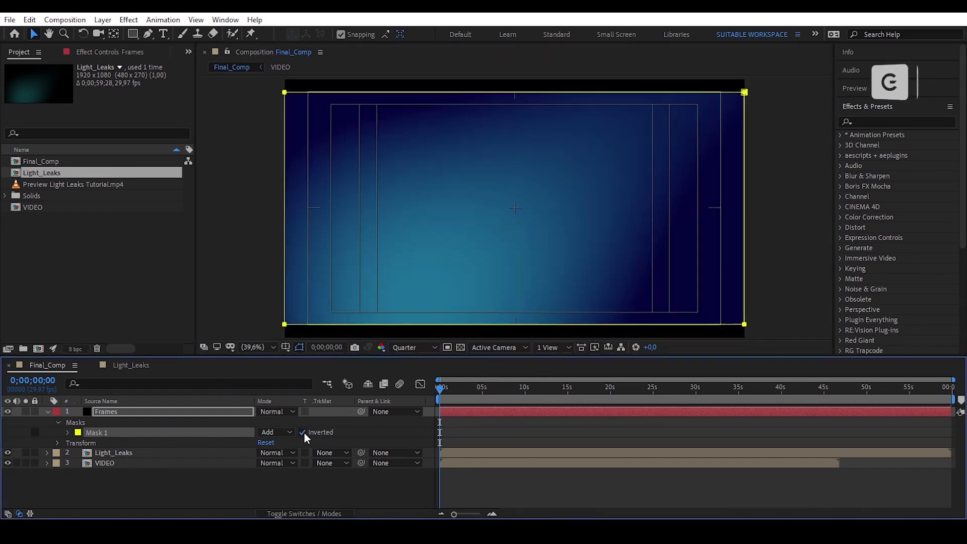
{"action": "key", "text": "ctrl+grave"}
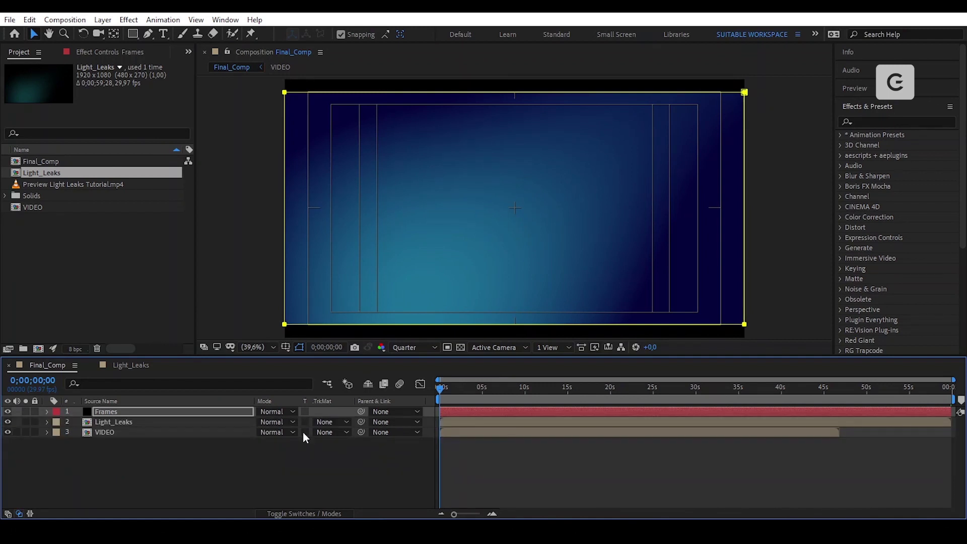
Step: Turn off the Title/Action Safe guides and hide the Frames and Light_Leaks layers
{"action": "left_click", "coordinate": [281, 466]}
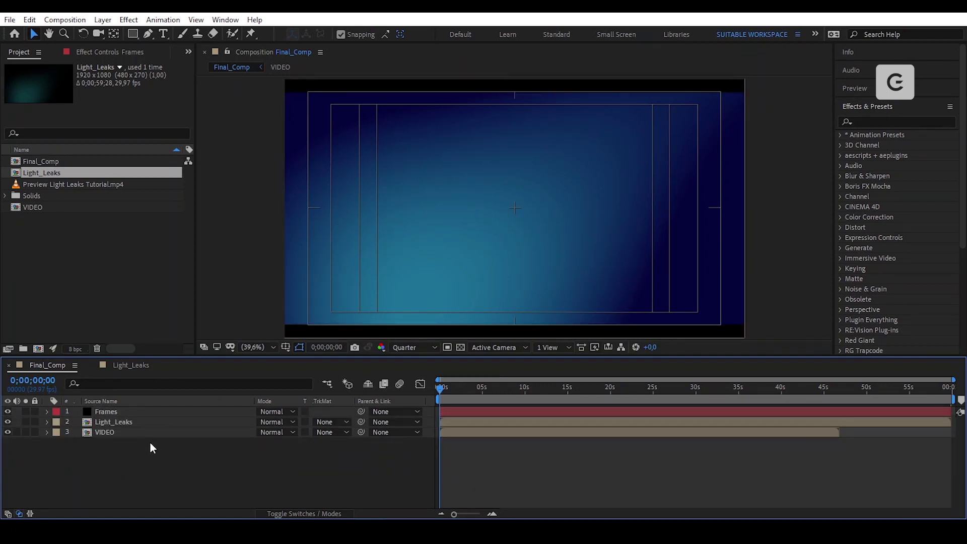
{"action": "left_click", "coordinate": [286, 346]}
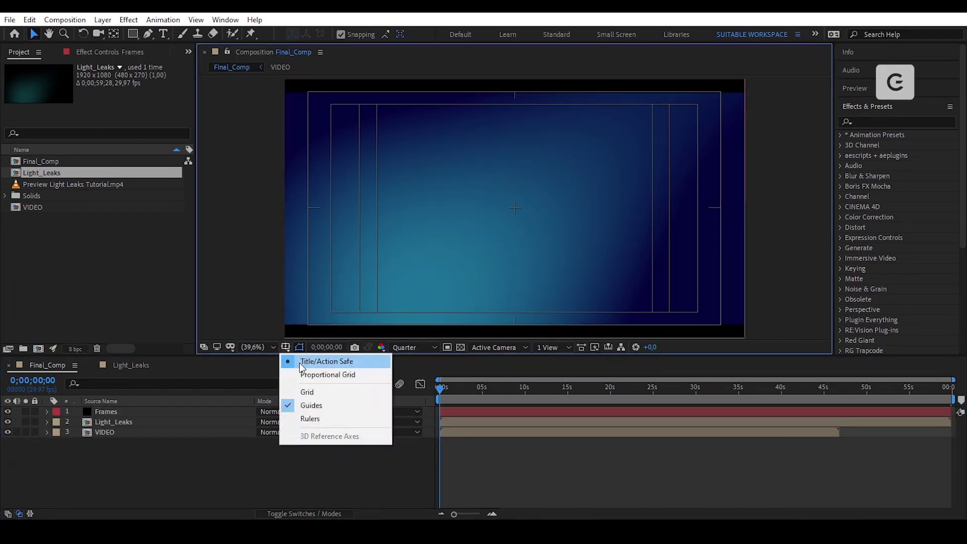
{"action": "left_click", "coordinate": [301, 364]}
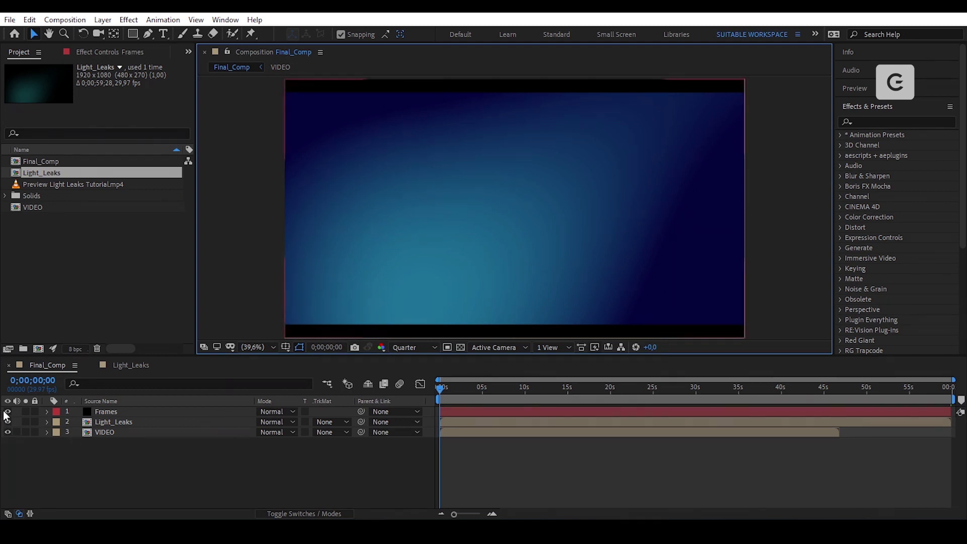
{"action": "left_click_drag", "start_coordinate": [8, 412], "coordinate": [6, 429]}
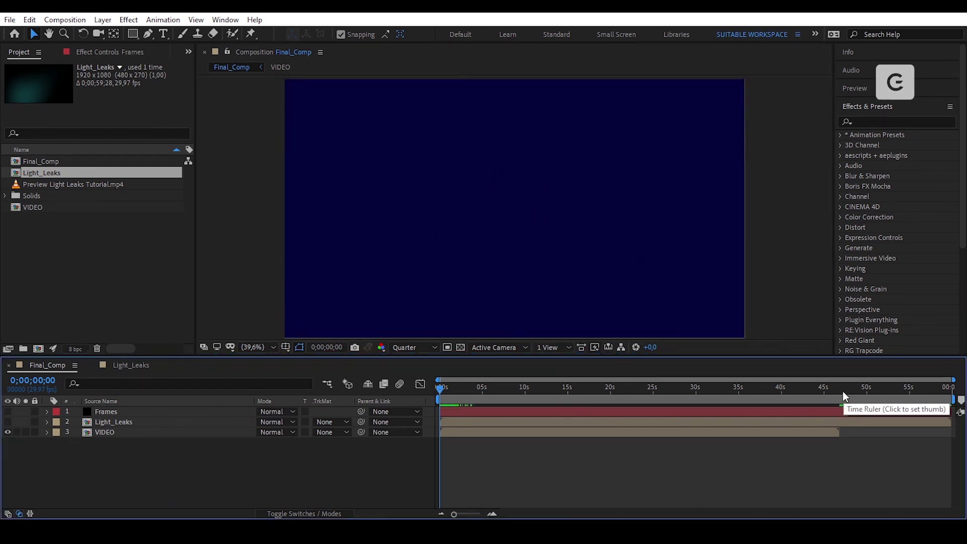
Step: End the work area at 0;00;47;21, where the promo video ends
{"action": "left_click", "coordinate": [842, 390]}
{"action": "left_click_drag", "start_coordinate": [842, 391], "coordinate": [847, 390]}
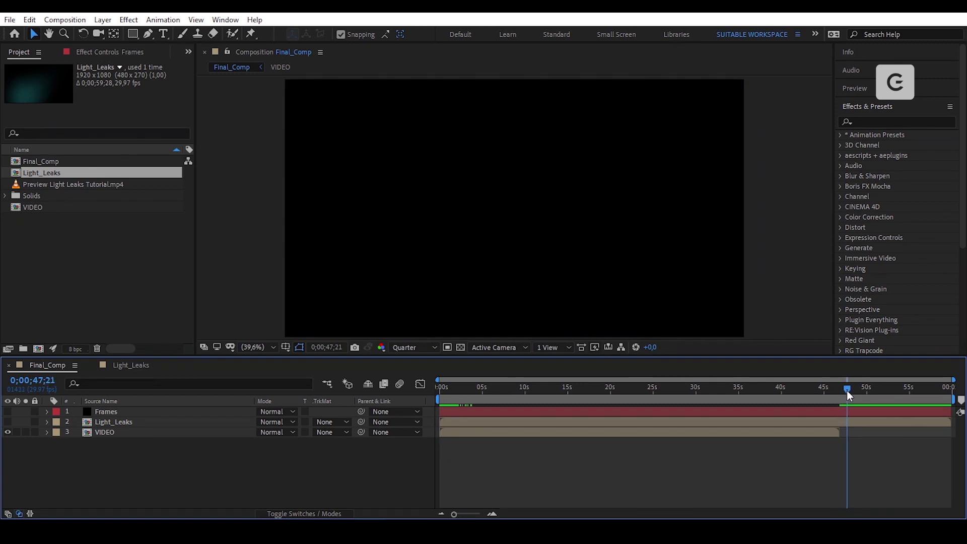
{"action": "key", "text": "n"}
Step: Preview the promo video from the start, then stop on an early frame
{"action": "key", "text": "Home"}
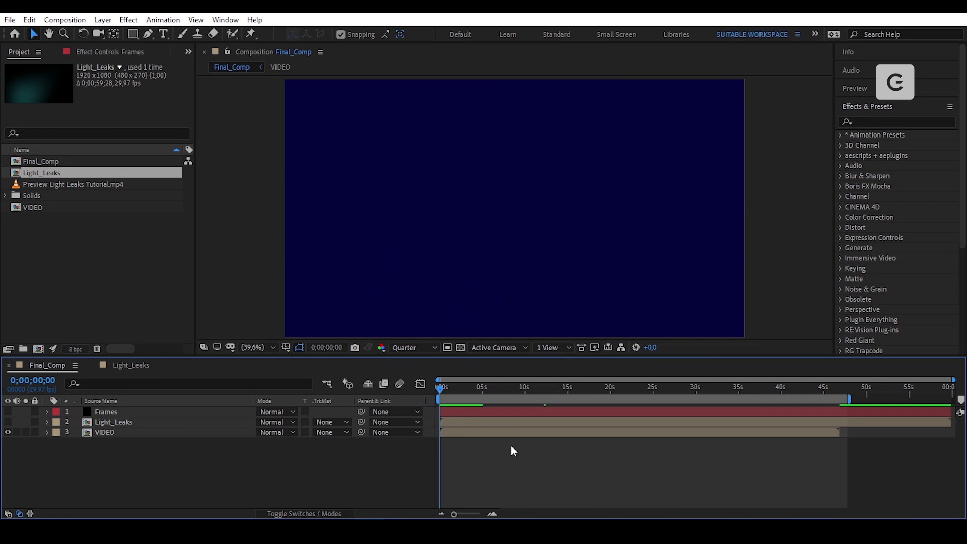
{"action": "key", "text": "space"}
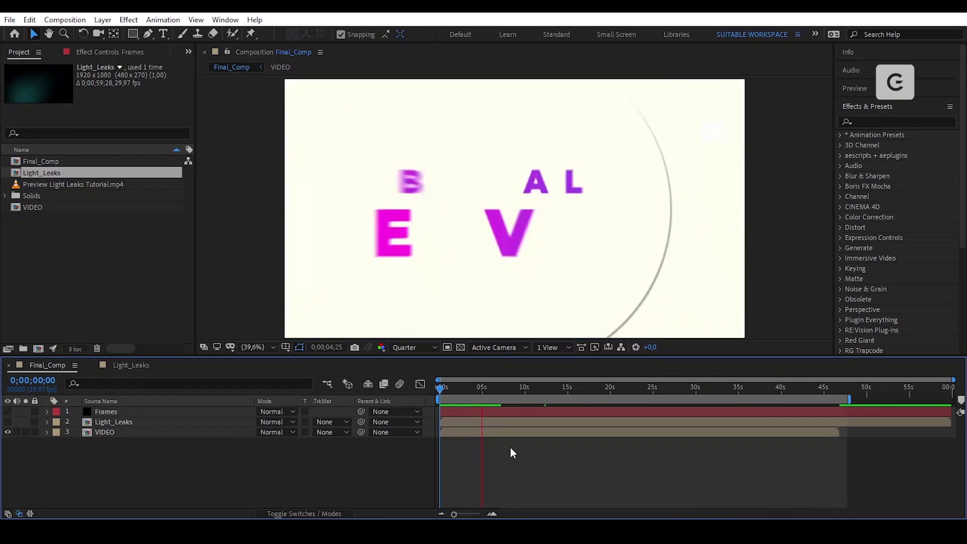
{"action": "left_click_drag", "start_coordinate": [473, 388], "coordinate": [436, 392]}
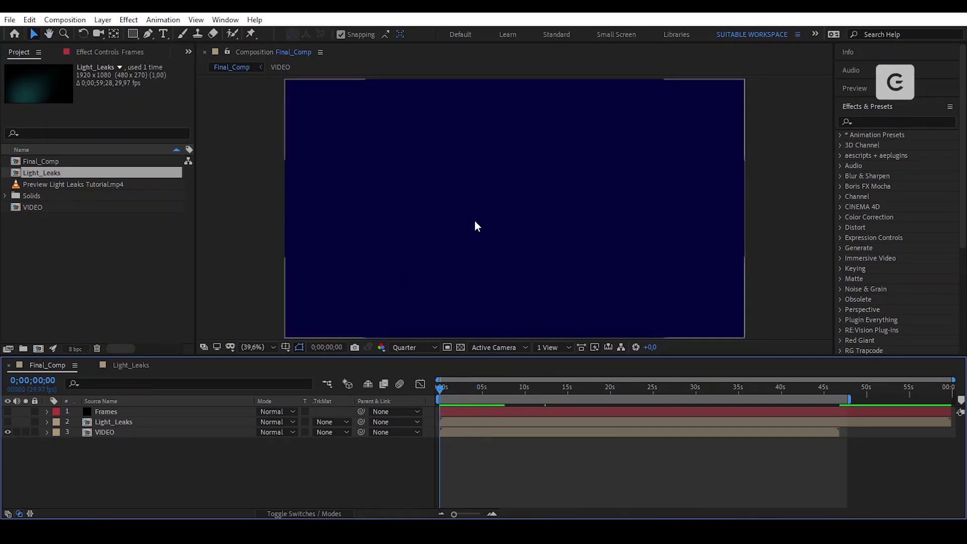
Step: Make Light_Leaks and Frames visible again and play Final_Comp from the first frame
{"action": "left_click", "coordinate": [8, 421]}
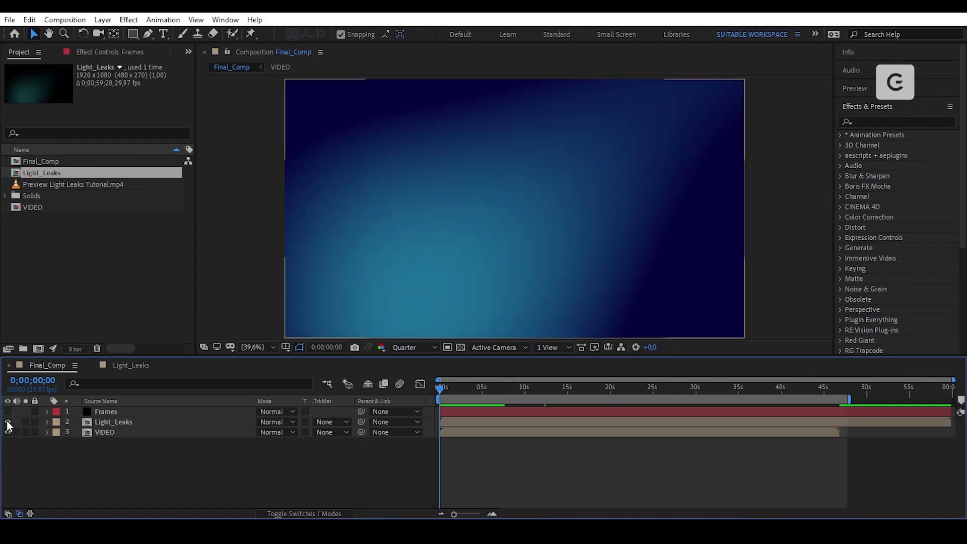
{"action": "left_click", "coordinate": [8, 411]}
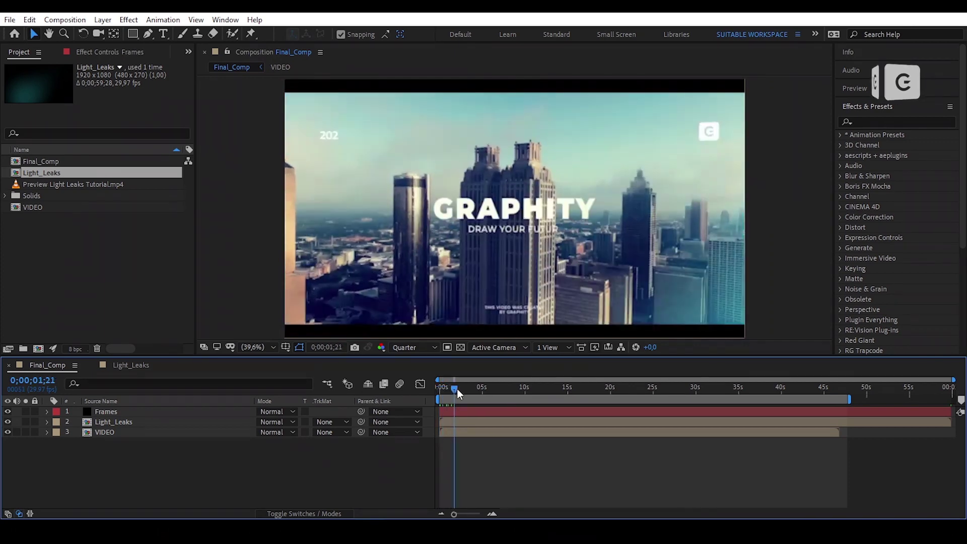
{"action": "left_click_drag", "start_coordinate": [441, 386], "coordinate": [467, 391]}
{"action": "key", "text": "Home"}
{"action": "key", "text": "space"}
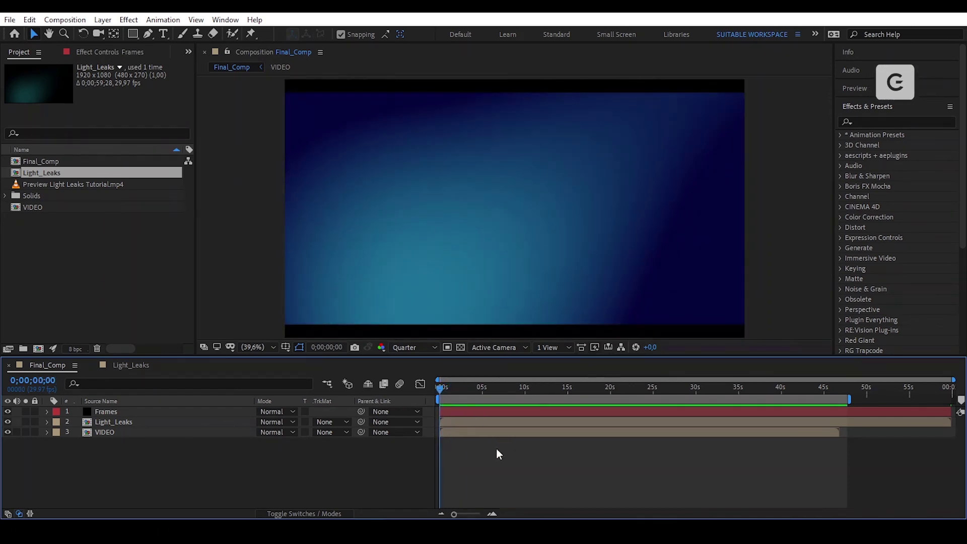